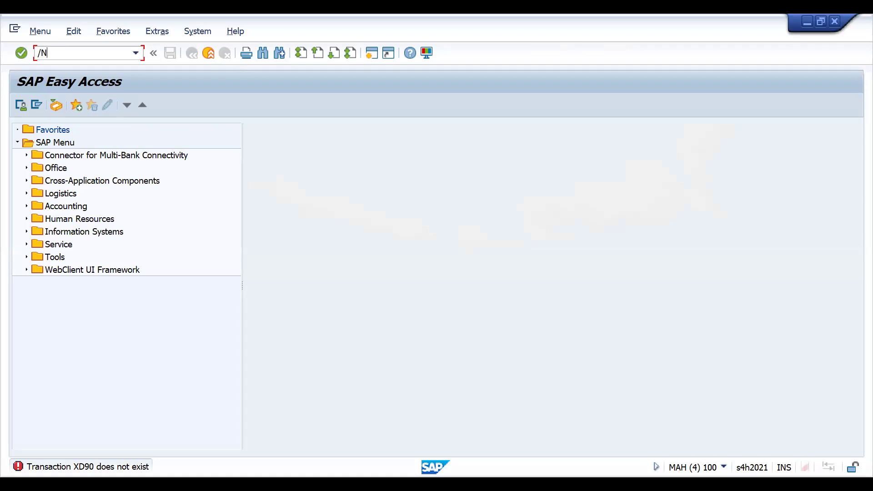
# - Launch transaction BP to maintain business partners
pyautogui.write('BP')
pyautogui.press('Return')
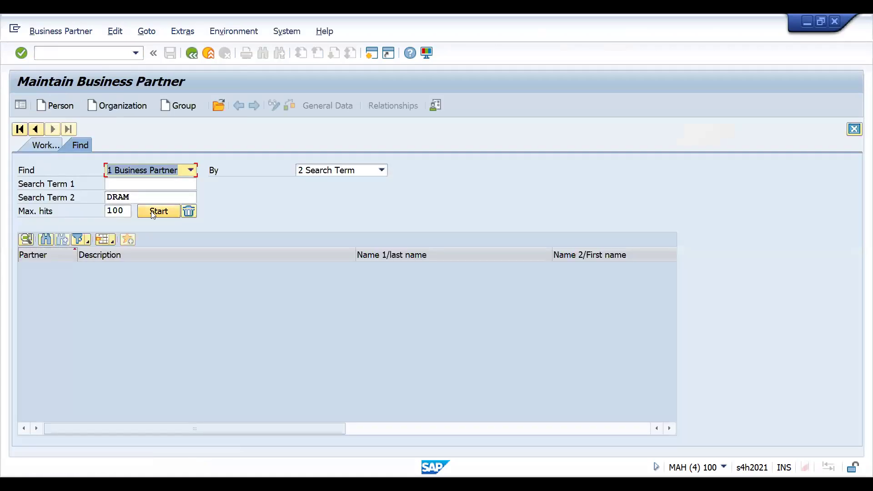
pyautogui.click(154, 213)
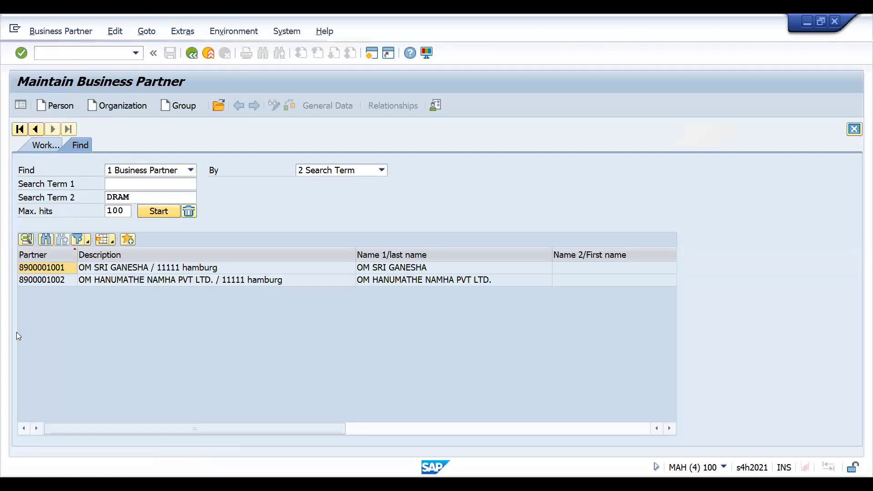
pyautogui.doubleClick(46, 281)
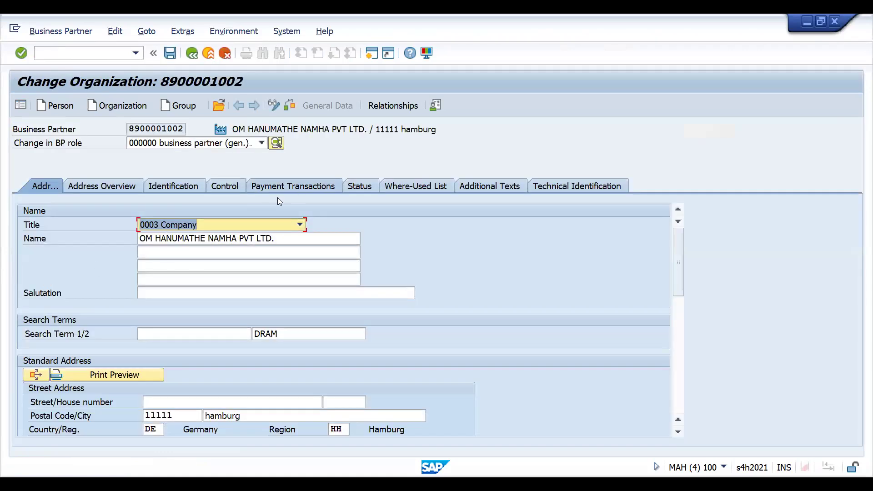
pyautogui.click(156, 145)
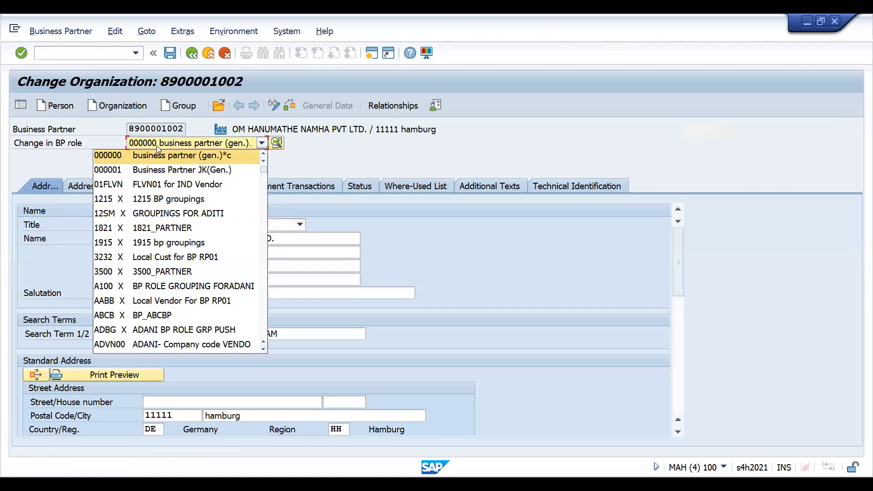
pyautogui.press('End')
pyautogui.press('l')
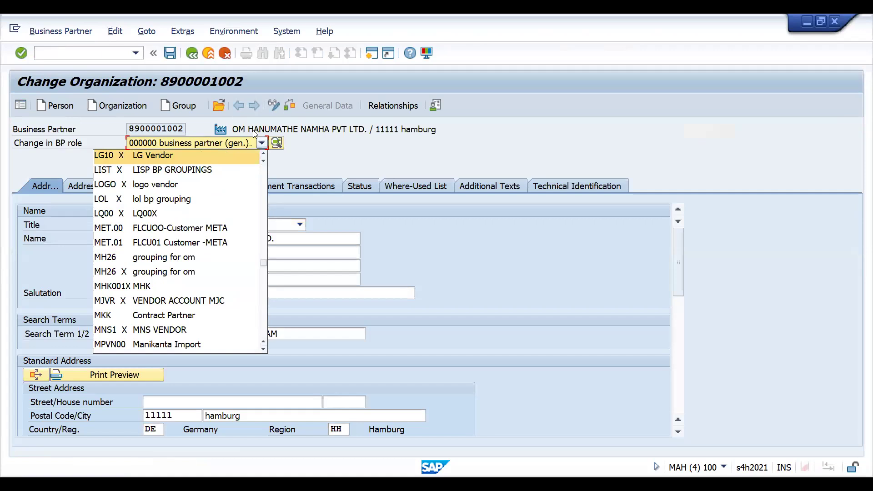
pyautogui.press('End')
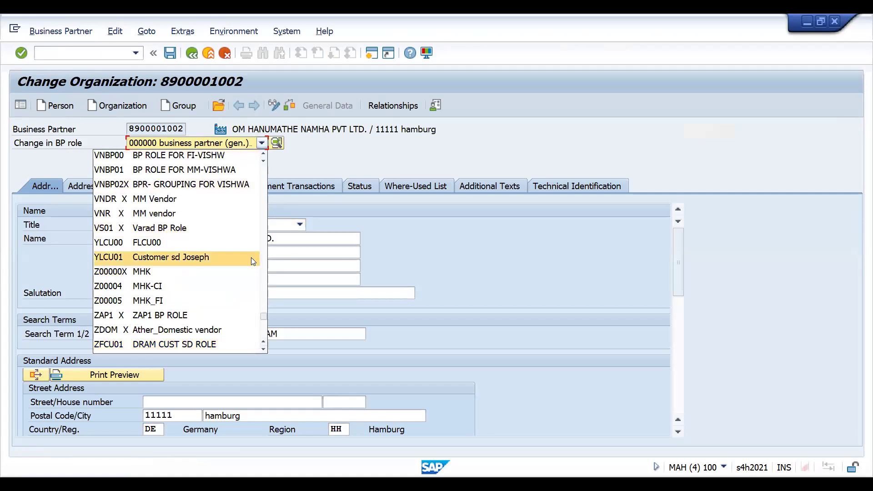
pyautogui.press('Down')
pyautogui.press('Down')
pyautogui.press('Down')
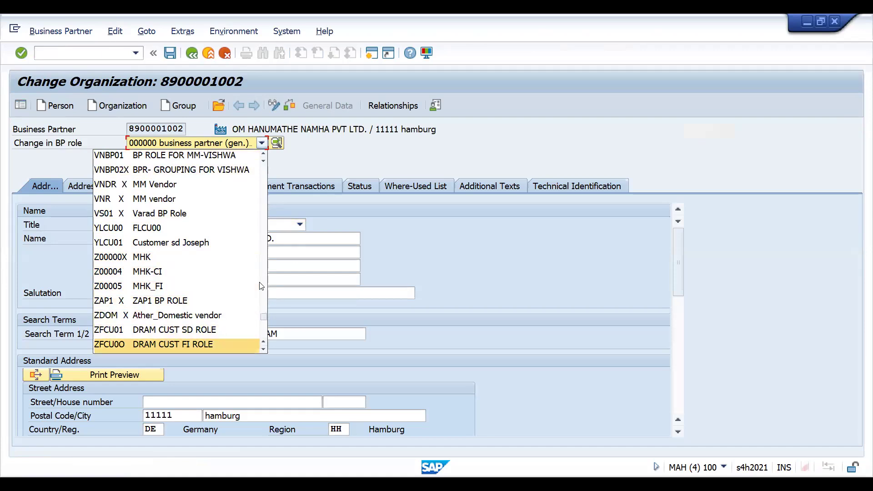
pyautogui.press('Return')
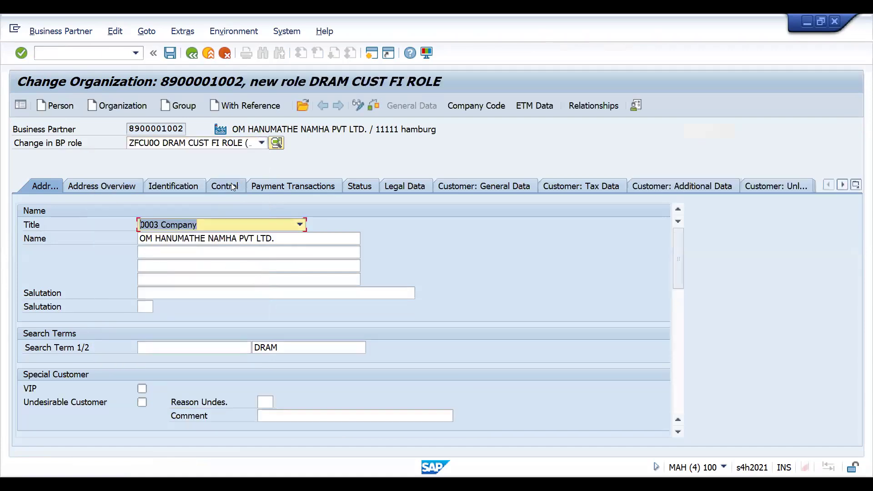
# - Add company code DRT1 to the partner's company code data
pyautogui.click(460, 108)
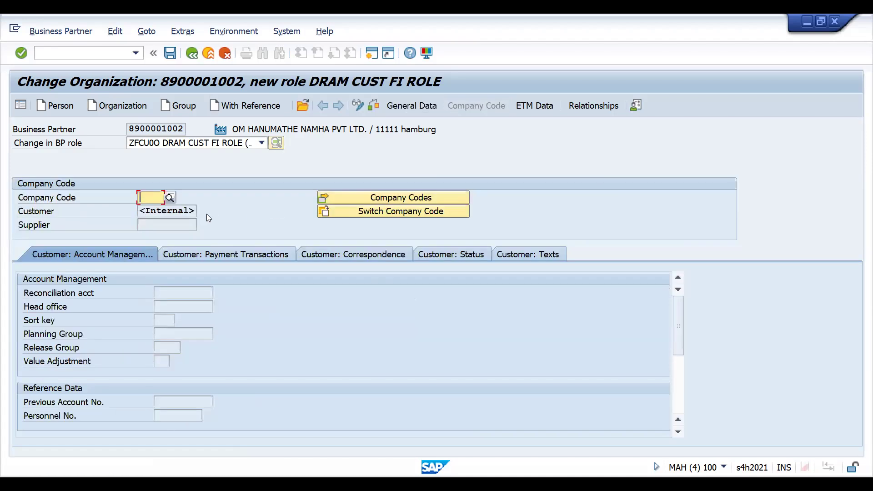
pyautogui.write('DRT1')
pyautogui.press('Return')
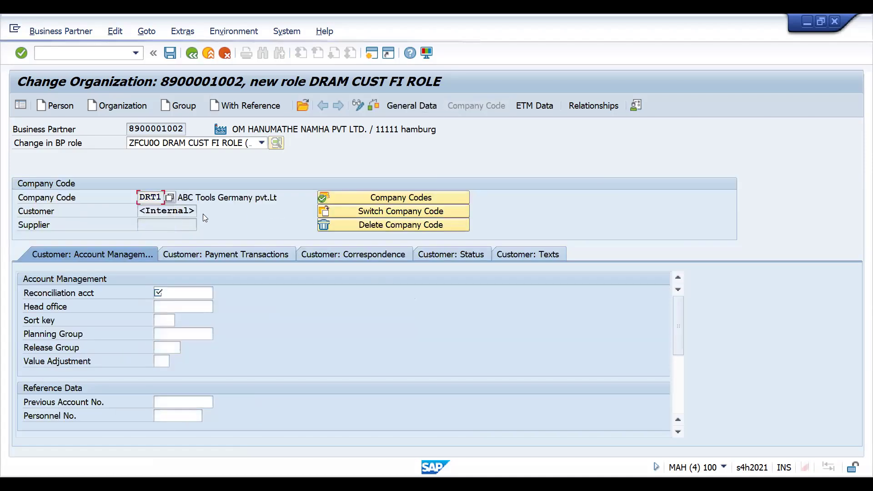
# - Enter reconciliation account 140000, which is rejected as not existing in DRT1
pyautogui.click(169, 293)
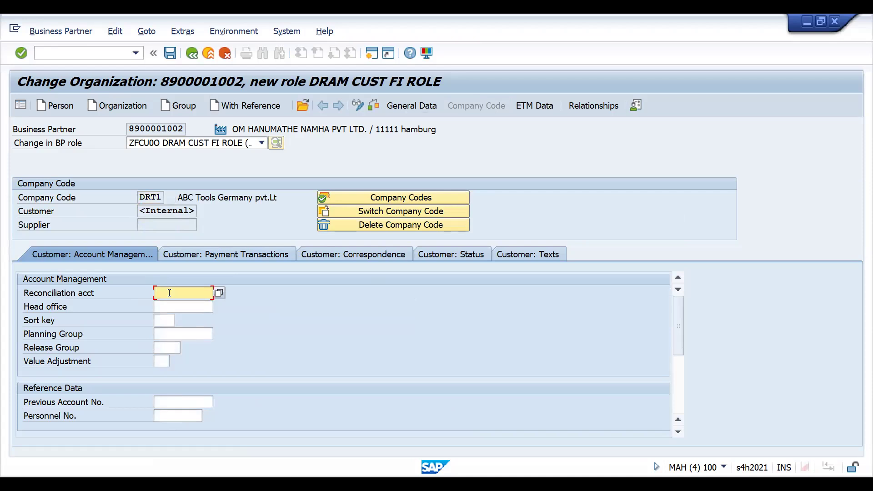
pyautogui.click(170, 293)
pyautogui.press('Down')
pyautogui.press('Return')
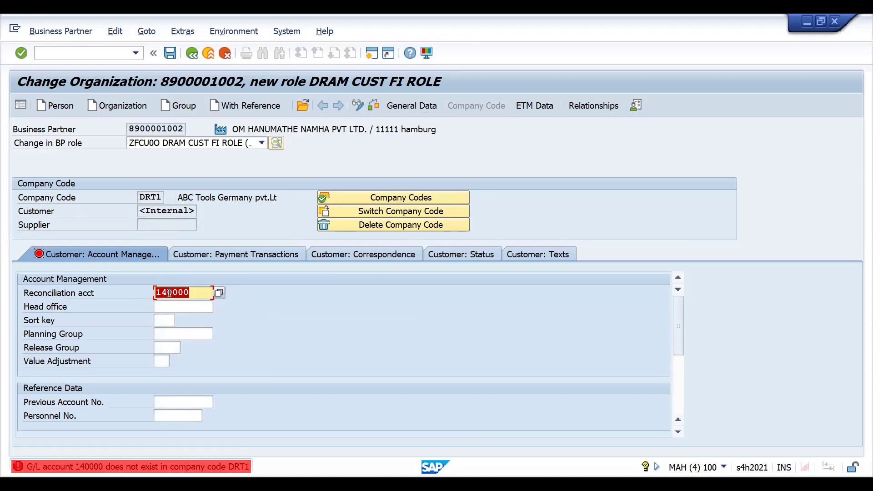
pyautogui.click(219, 296)
pyautogui.click(218, 296)
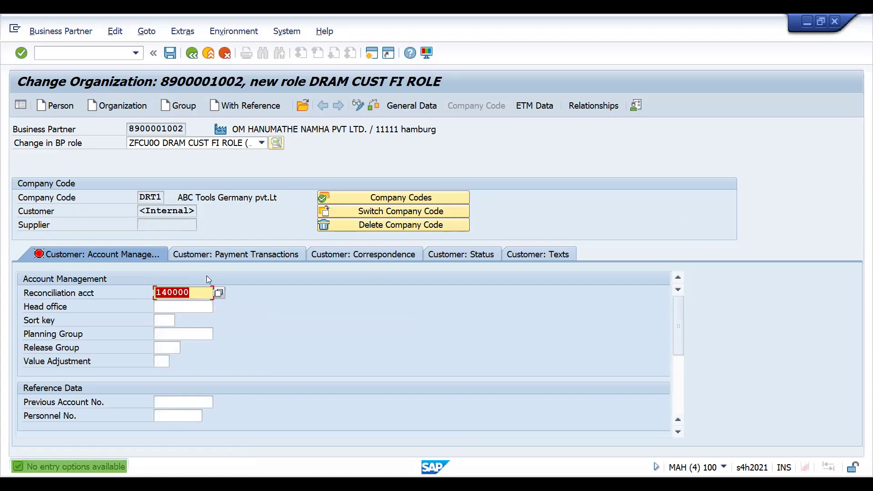
pyautogui.click(219, 294)
pyautogui.click(219, 294)
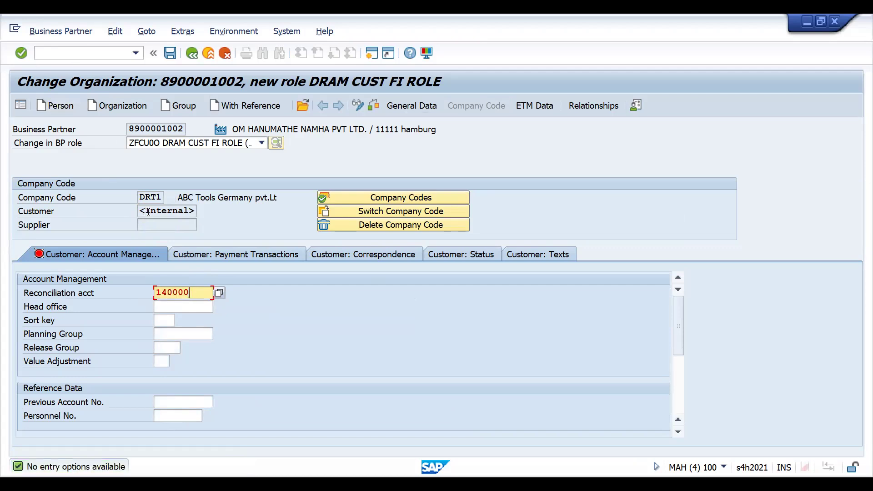
pyautogui.click(64, 53)
# - List table SKB1 entries for G/L account 140000 in SE16 and select the RX10 row
pyautogui.write('/NSE16')
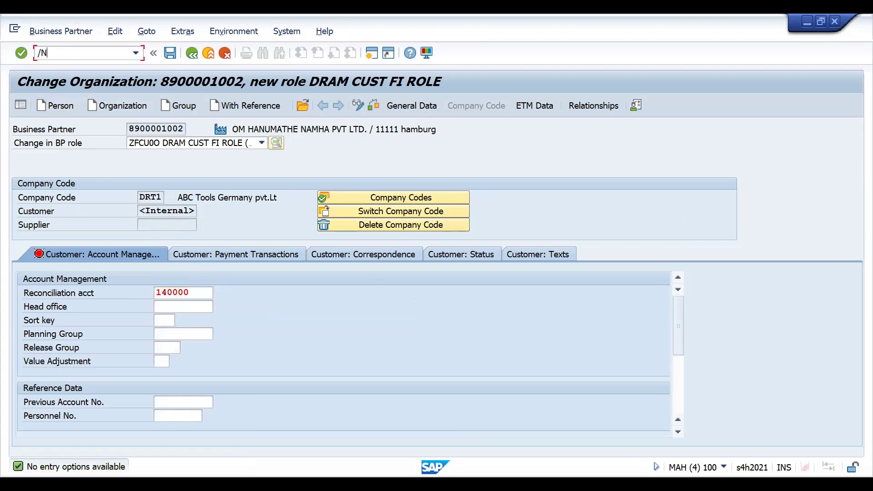
pyautogui.press('Return')
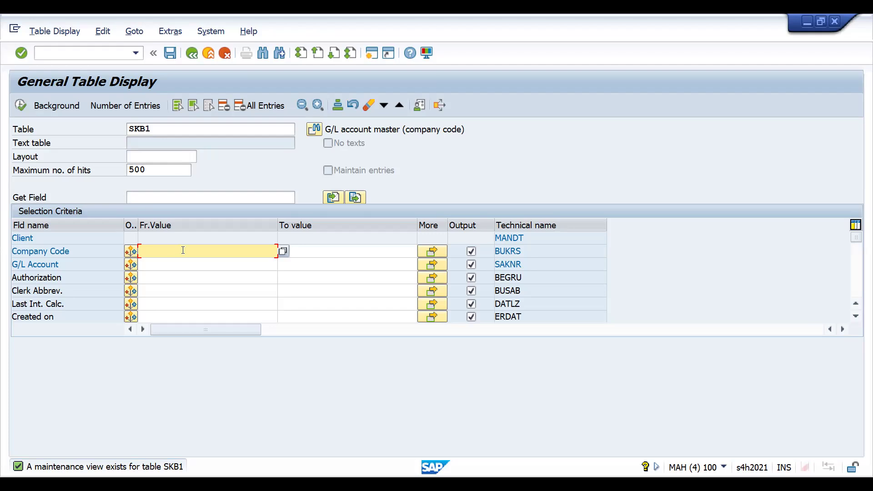
pyautogui.click(181, 267)
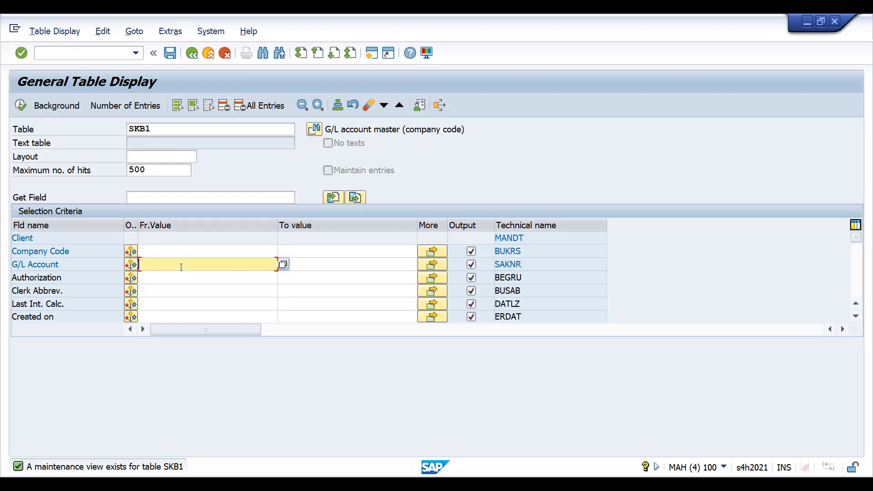
pyautogui.write('140000')
pyautogui.click(176, 253)
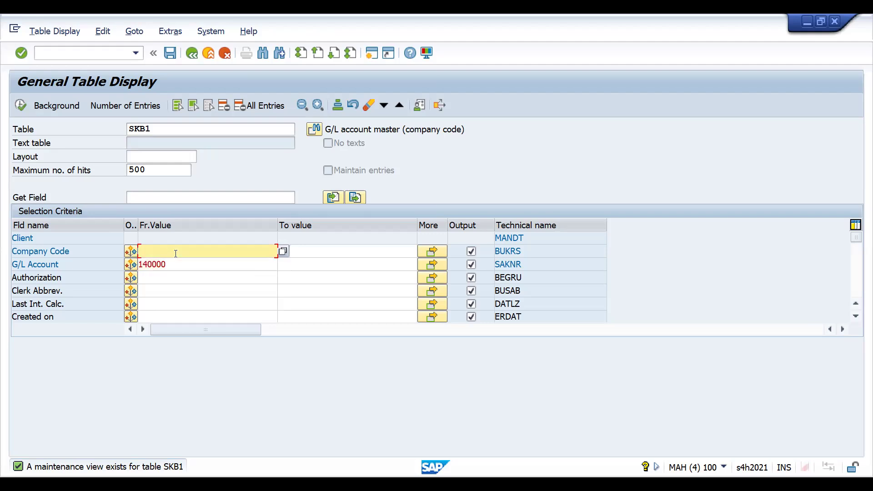
pyautogui.click(26, 107)
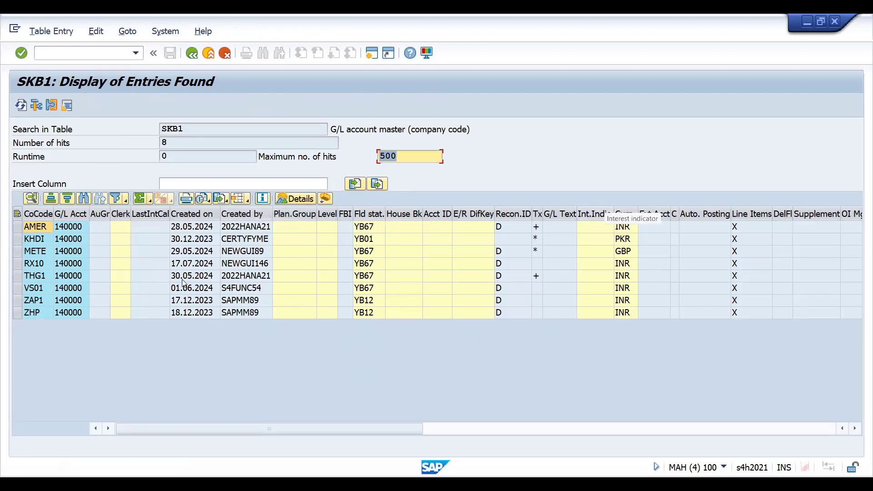
pyautogui.click(33, 262)
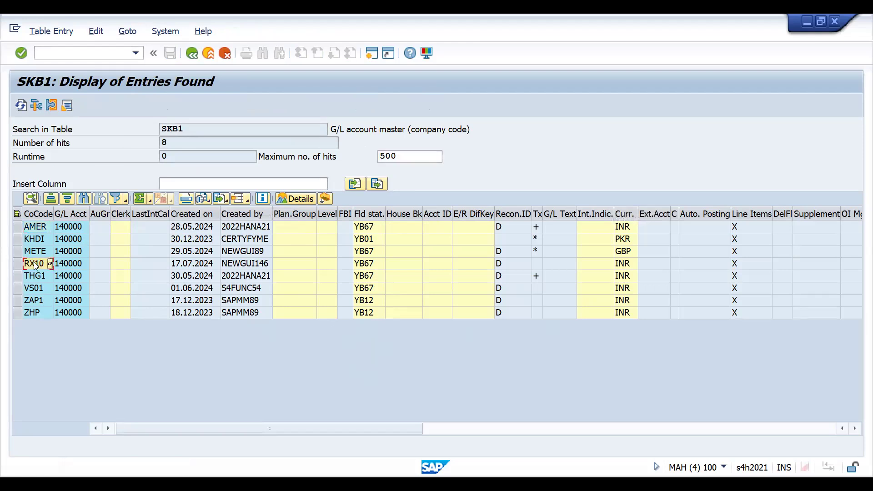
# - Open FS00 central G/L account editing, keeping company code RX10
pyautogui.click(73, 50)
pyautogui.write('/NFS00')
pyautogui.press('Return')
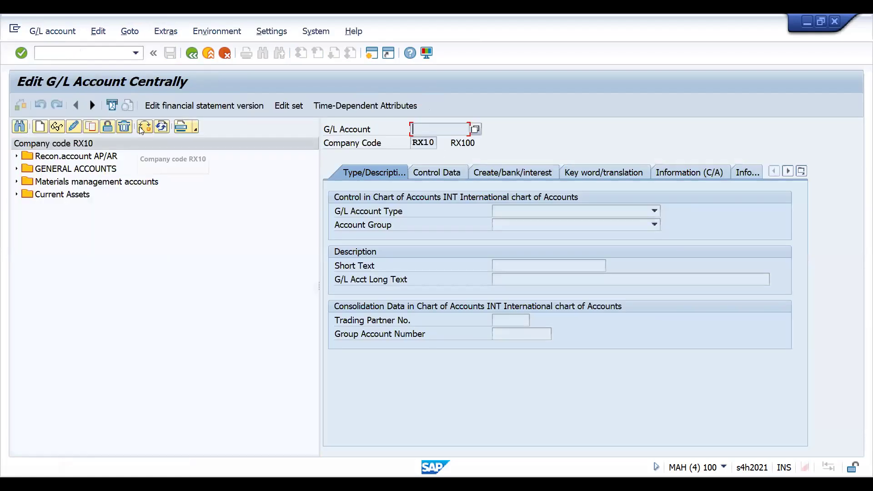
pyautogui.click(145, 126)
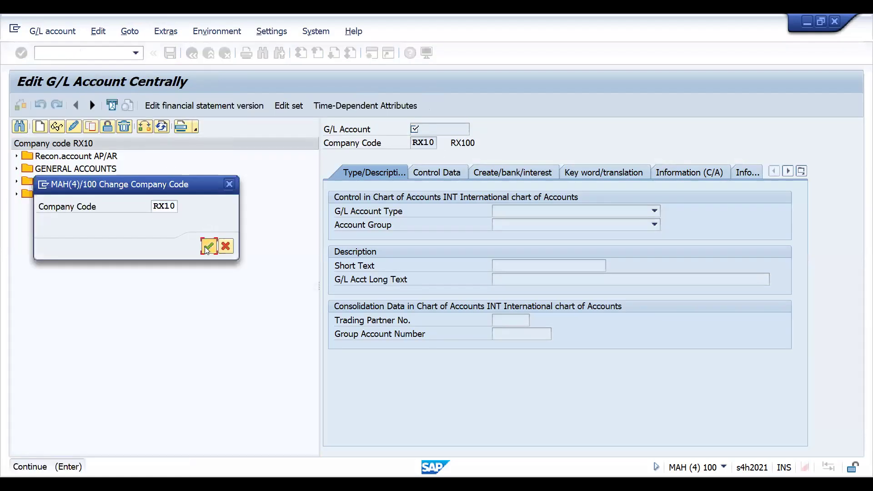
pyautogui.click(207, 247)
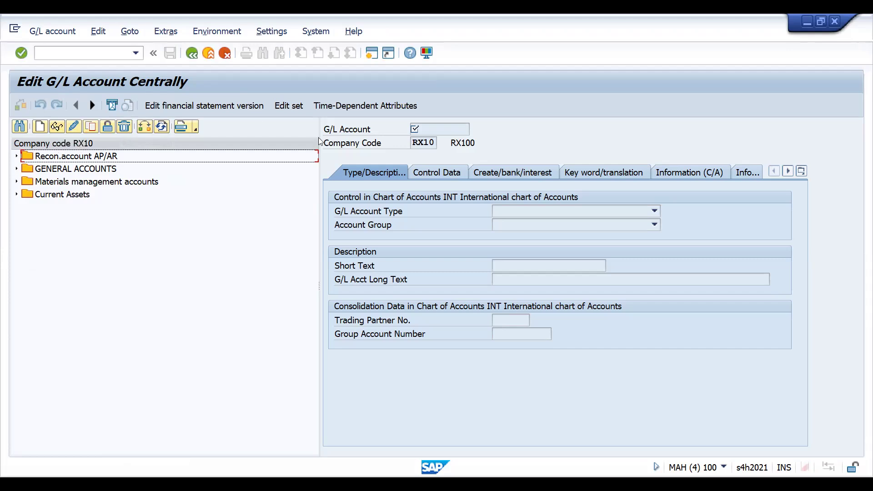
pyautogui.click(74, 126)
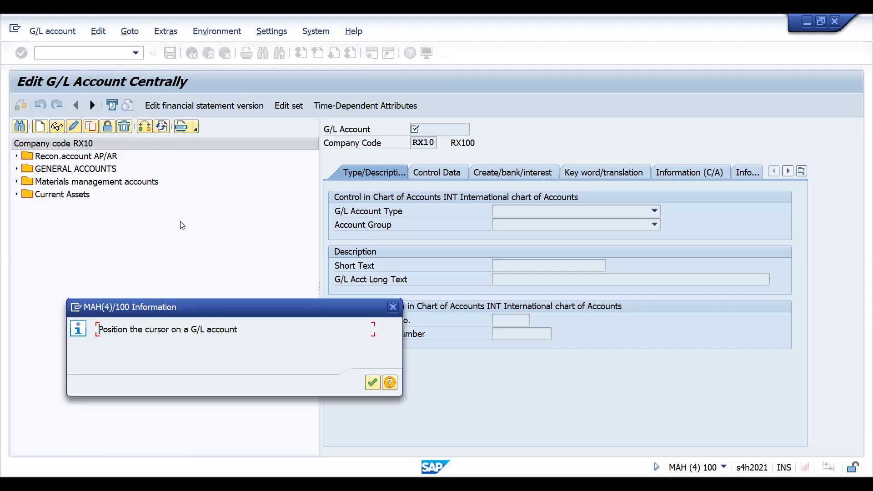
pyautogui.press('Return')
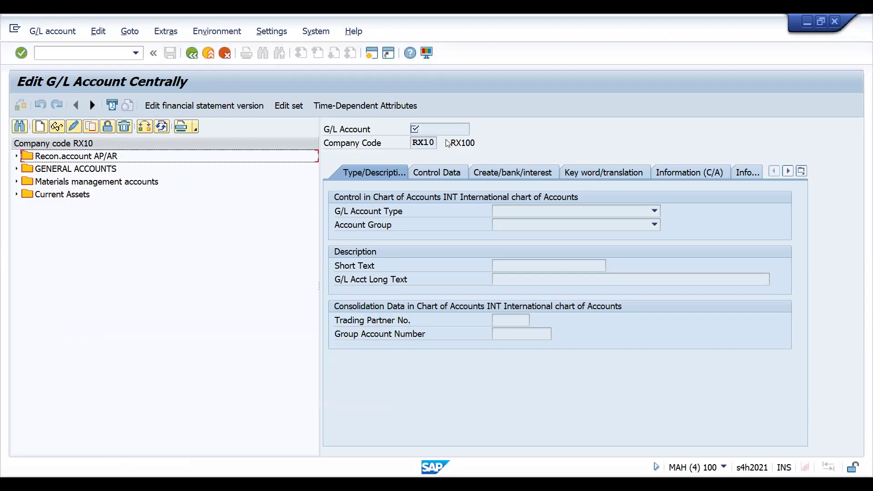
# - Expand General Accounts and display account 140000 Trade receivable-domestic
pyautogui.click(442, 126)
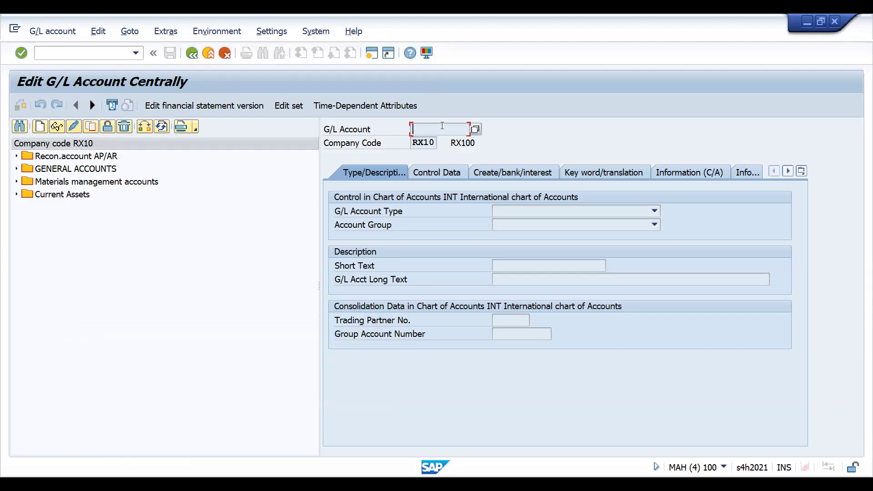
pyautogui.click(73, 128)
pyautogui.press('Return')
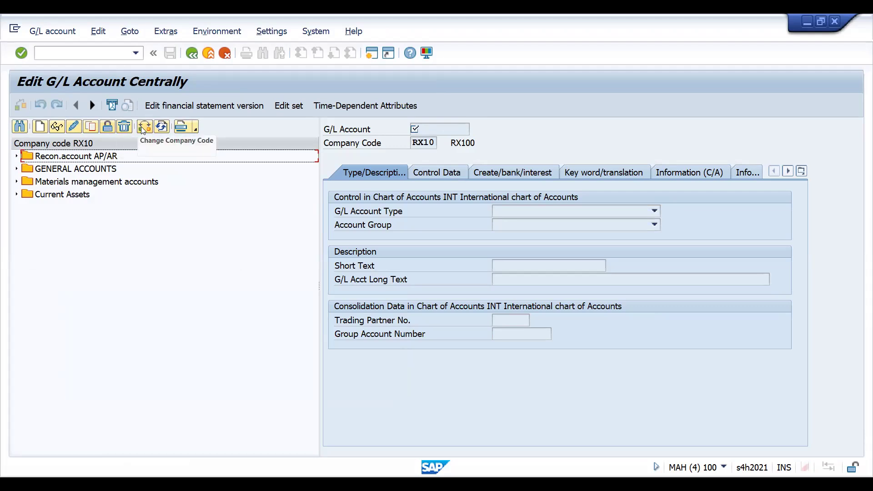
pyautogui.click(16, 169)
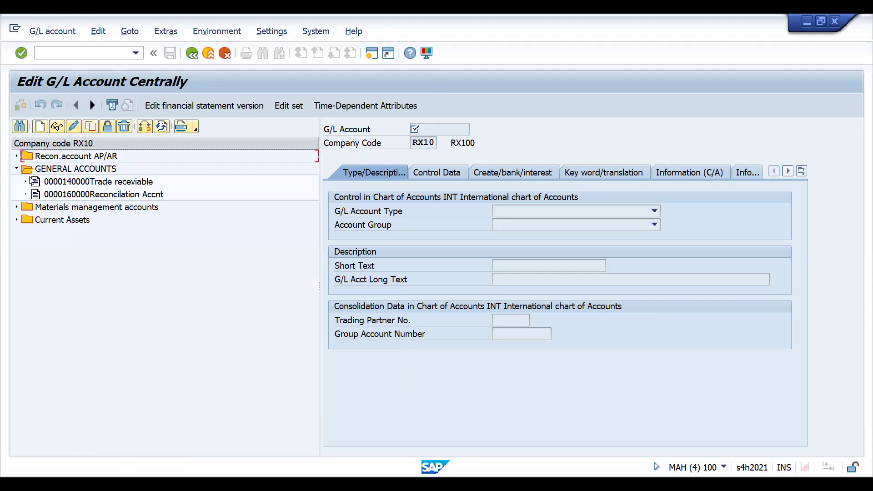
pyautogui.doubleClick(75, 187)
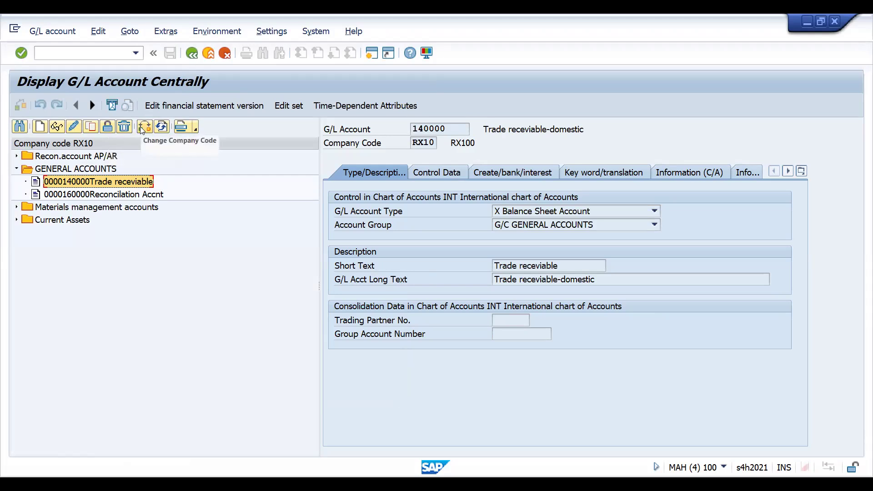
# - Copy G/L account 140000 from RX10 to company code DRT1
pyautogui.click(91, 126)
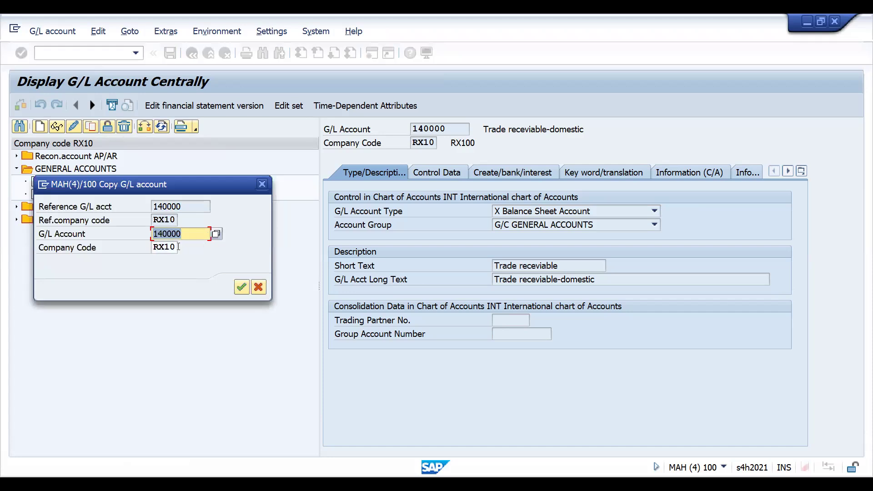
pyautogui.click(177, 247)
pyautogui.press('BackSpace')
pyautogui.press('BackSpace')
pyautogui.press('BackSpace')
pyautogui.press('BackSpace')
pyautogui.write('DRT1')
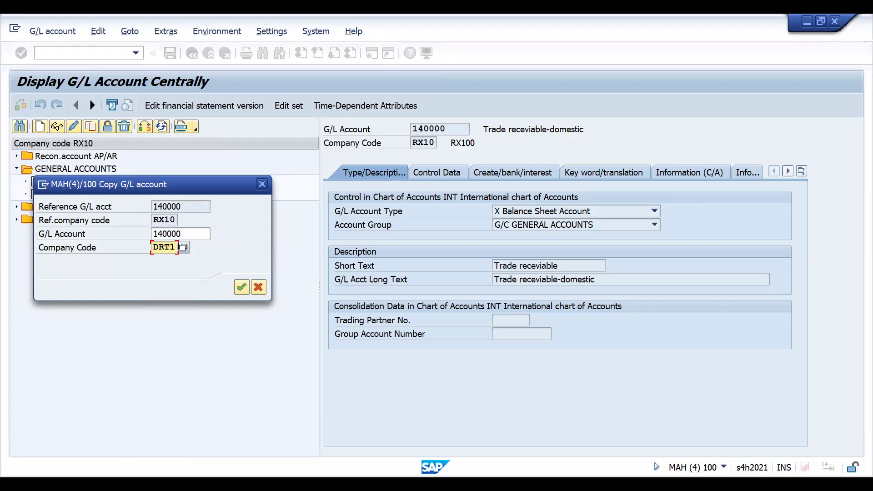
pyautogui.click(241, 287)
# - Review the Control Data, Create/bank/interest and Key word tabs, then try saving
pyautogui.click(427, 171)
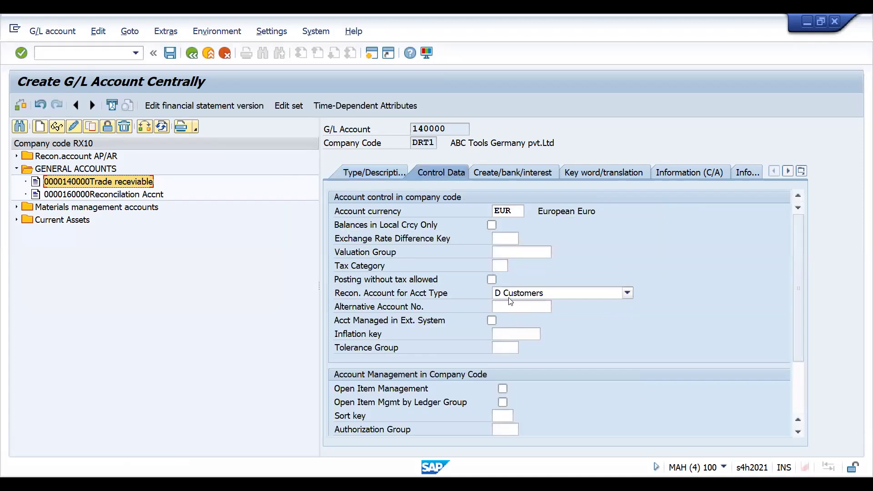
pyautogui.click(487, 173)
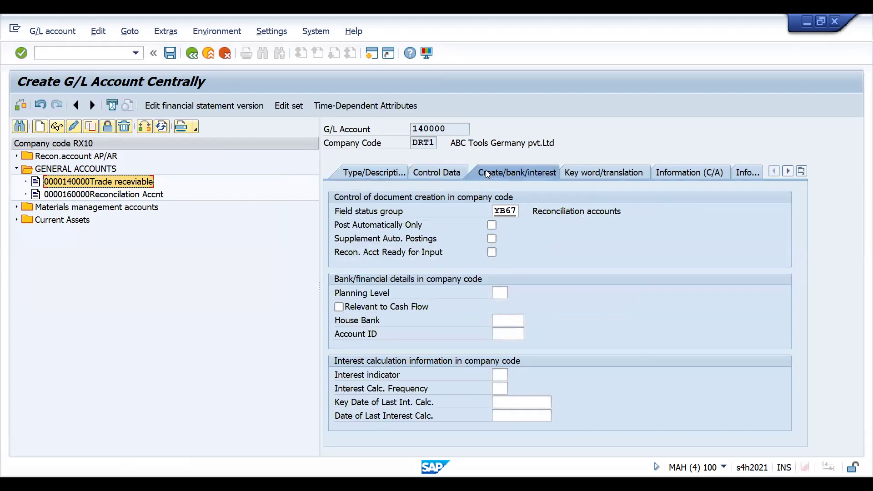
pyautogui.click(592, 174)
pyautogui.click(364, 172)
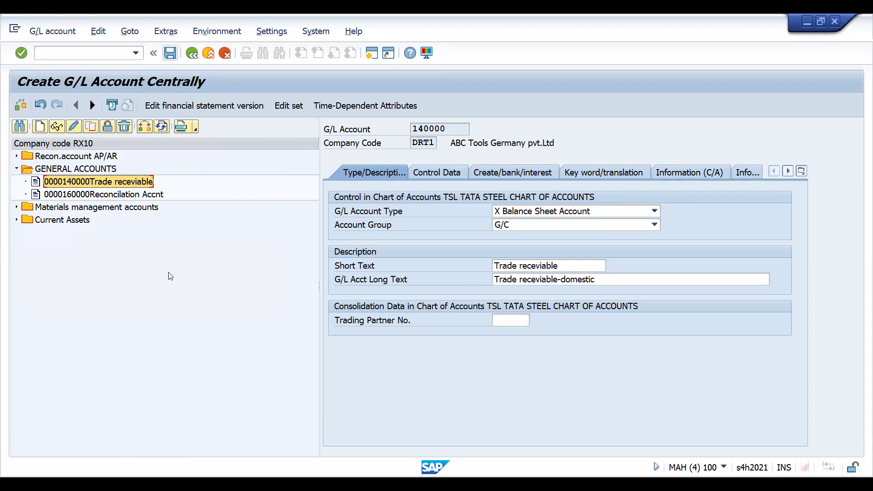
pyautogui.hotkey('ctrl', 's')
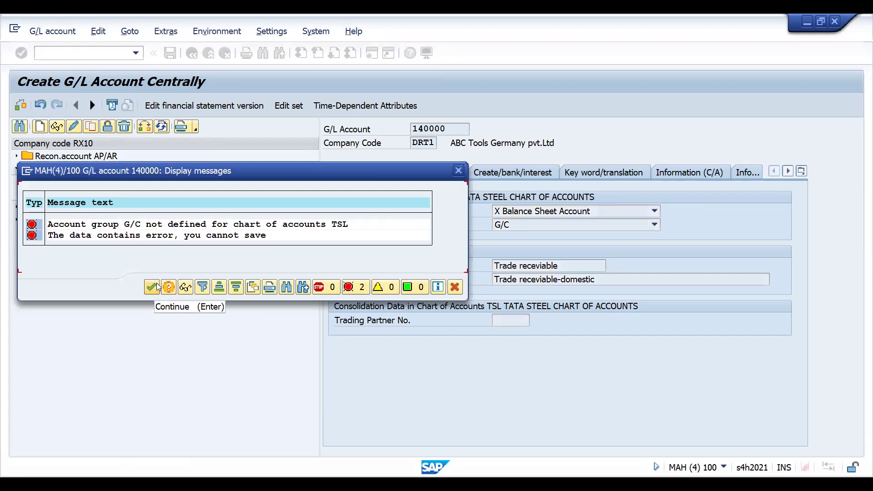
# - Dismiss the G/C account group errors and try account groups RECO and P&L
pyautogui.click(152, 288)
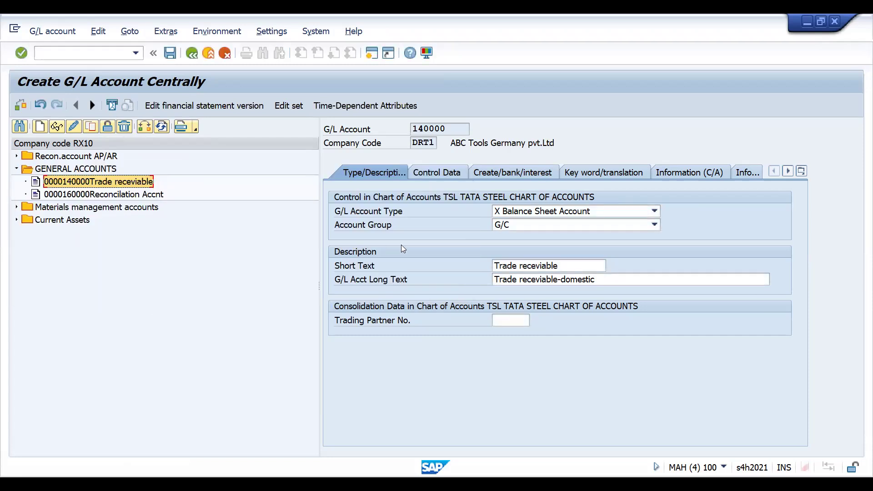
pyautogui.click(519, 227)
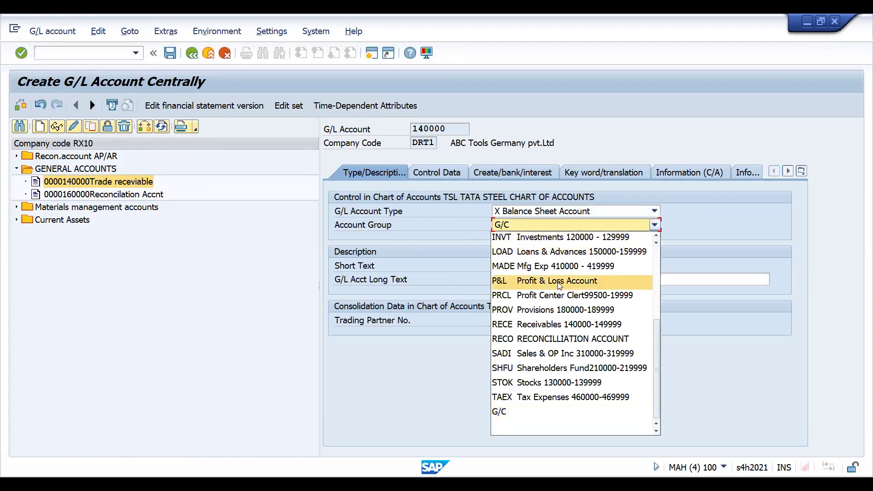
pyautogui.press('Up')
pyautogui.press('Up')
pyautogui.press('Up')
pyautogui.press('Up')
pyautogui.press('Up')
pyautogui.press('Up')
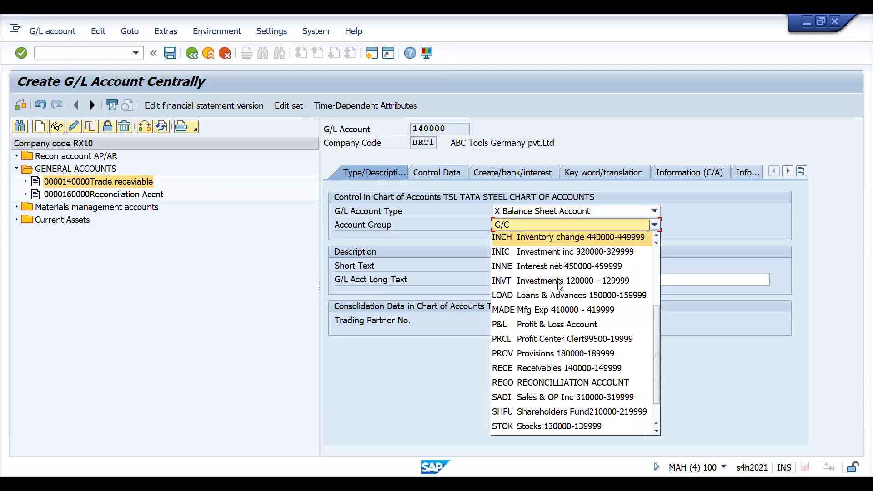
pyautogui.press('pagedown')
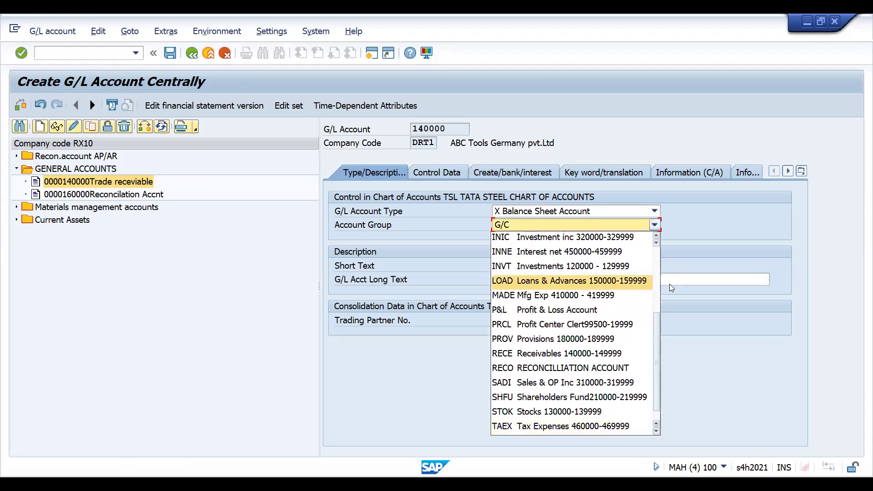
pyautogui.click(662, 331)
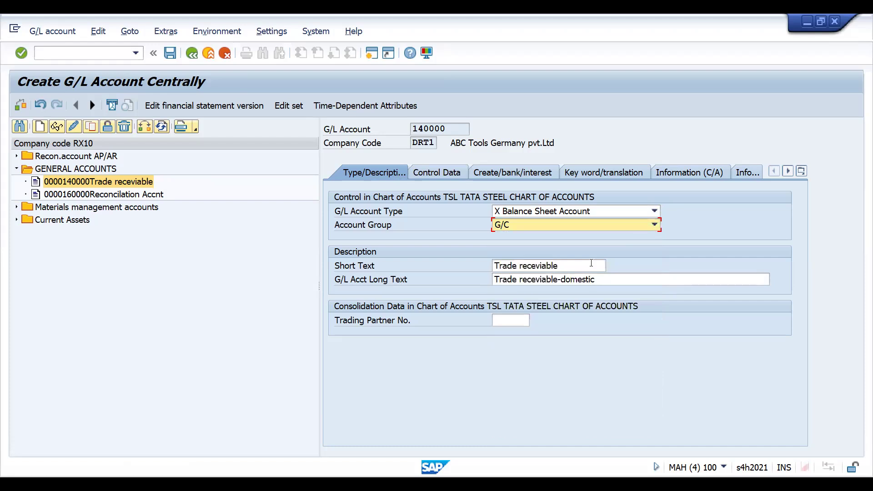
pyautogui.click(564, 228)
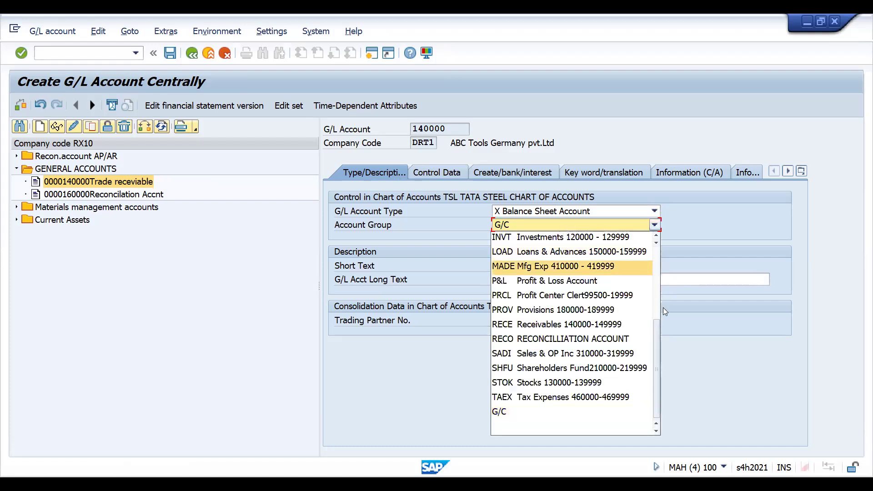
pyautogui.moveTo(654, 340); pyautogui.dragTo(655, 331)
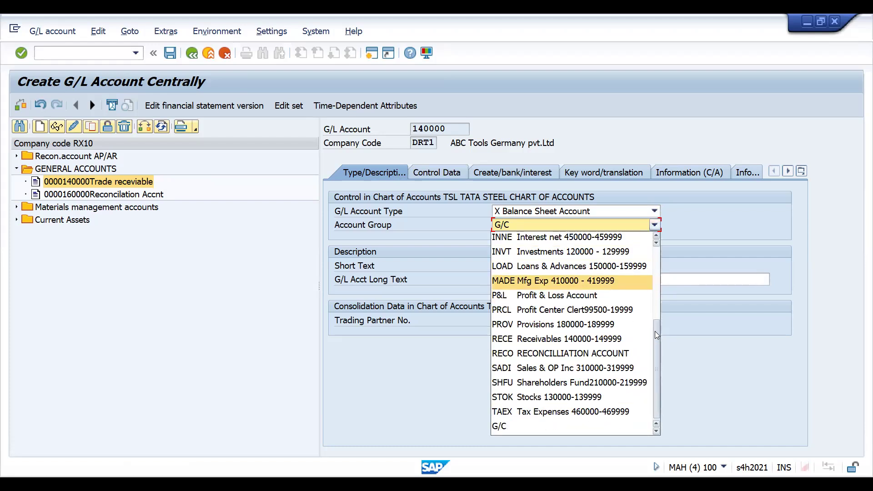
pyautogui.click(599, 353)
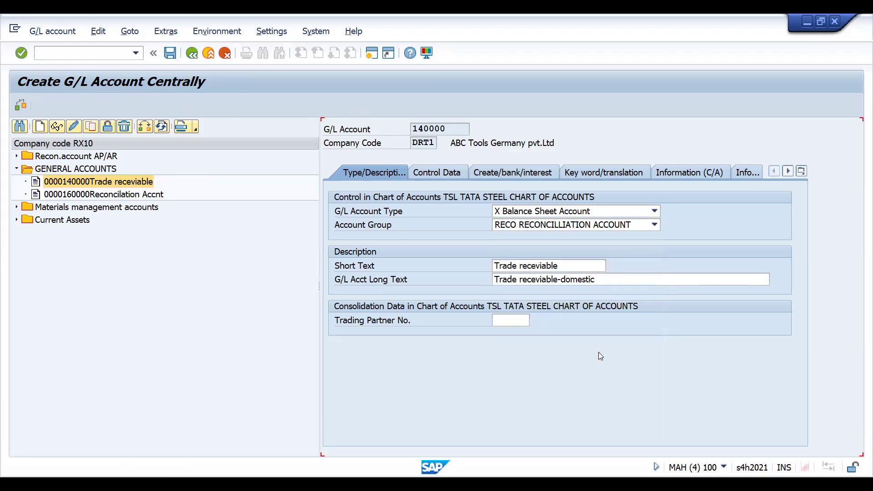
pyautogui.click(599, 228)
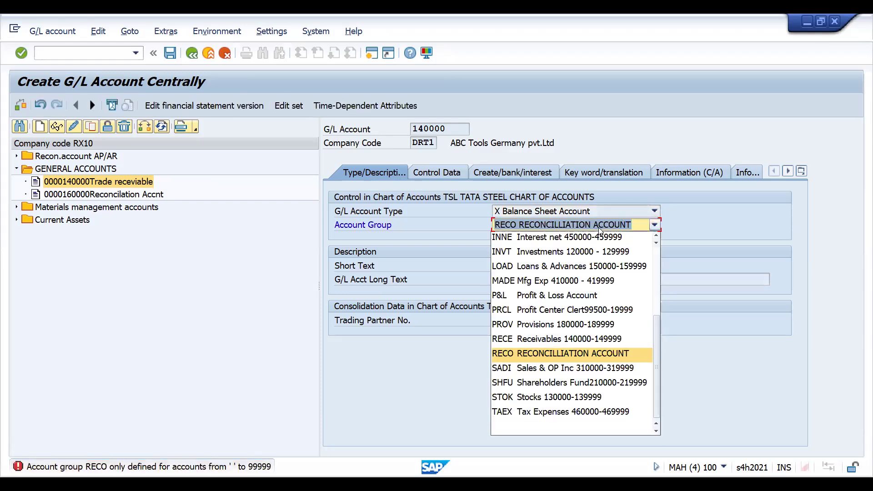
pyautogui.moveTo(657, 352); pyautogui.dragTo(654, 279)
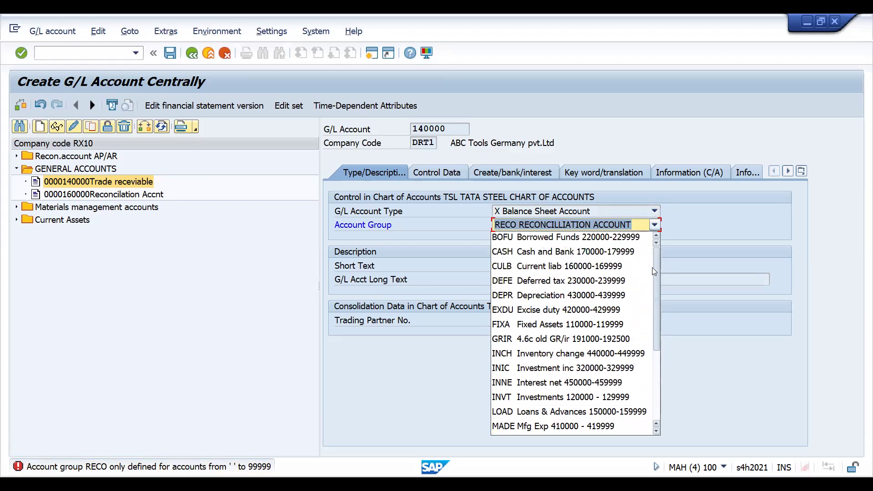
pyautogui.press('p')
pyautogui.click(605, 220)
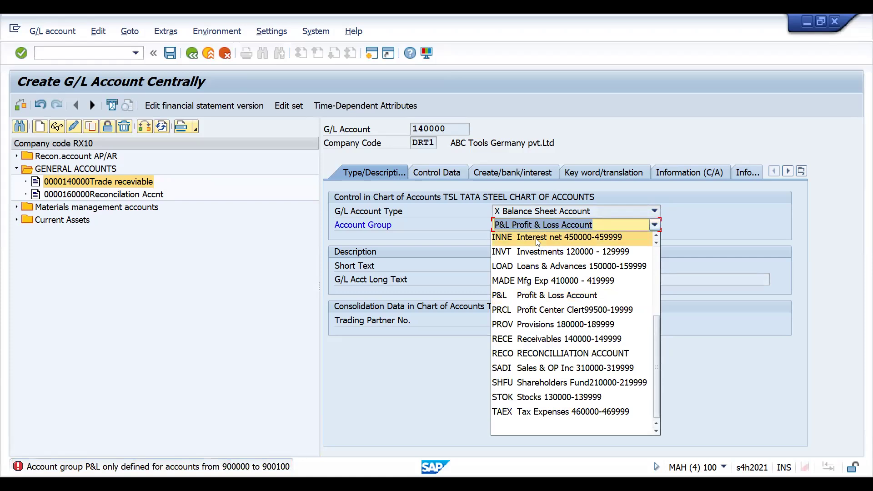
pyautogui.press('Down')
pyautogui.press('Down')
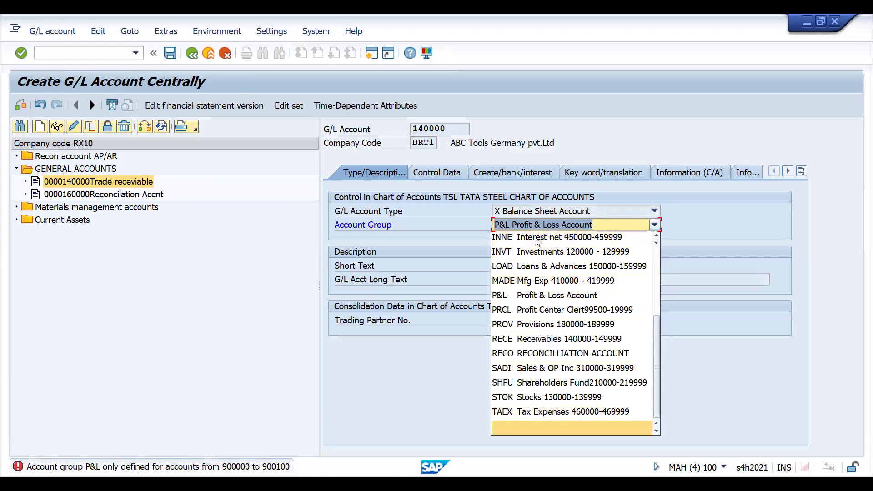
pyautogui.press('Up')
pyautogui.press('Up')
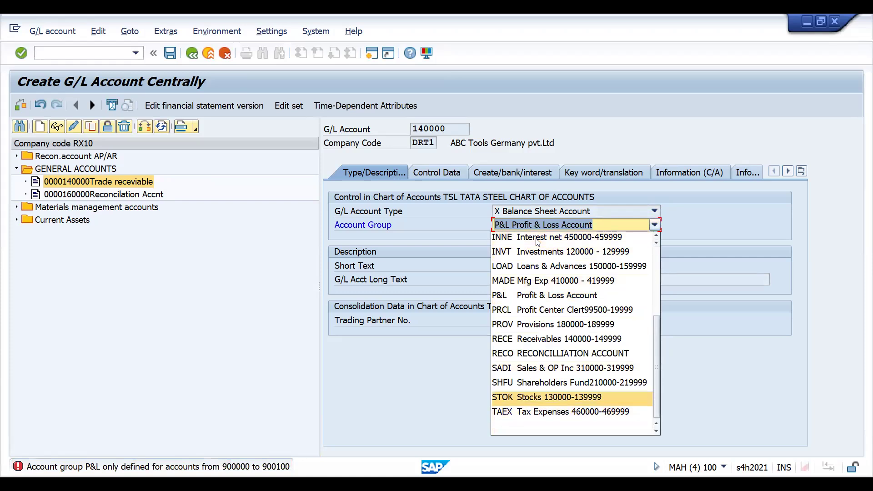
pyautogui.press('Up')
pyautogui.press('Up')
pyautogui.press('Up')
pyautogui.press('Up')
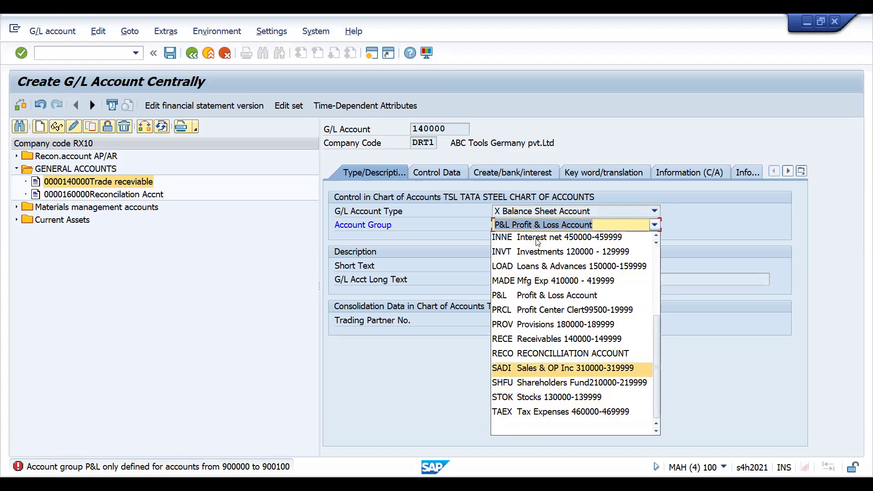
pyautogui.press('Return')
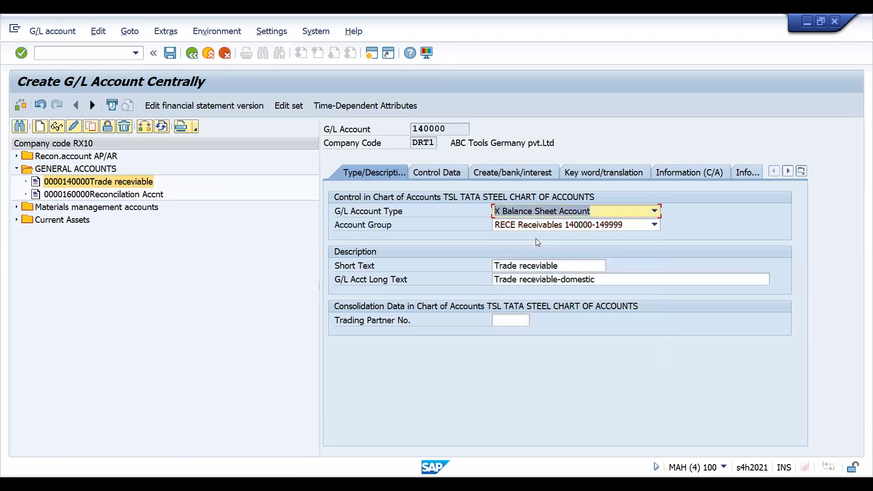
pyautogui.hotkey('ctrl', 's')
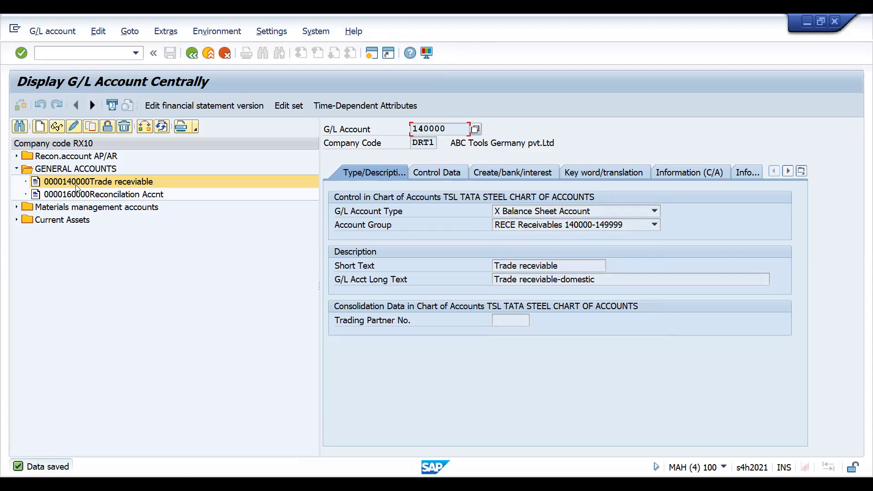
pyautogui.click(70, 51)
pyautogui.write('/nex')
pyautogui.press('Return')
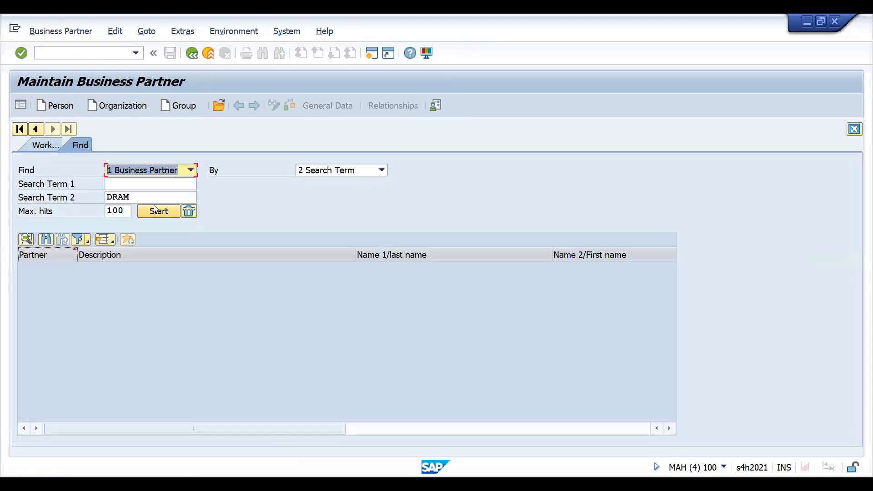
pyautogui.click(155, 212)
pyautogui.click(111, 281)
pyautogui.doubleClick(112, 282)
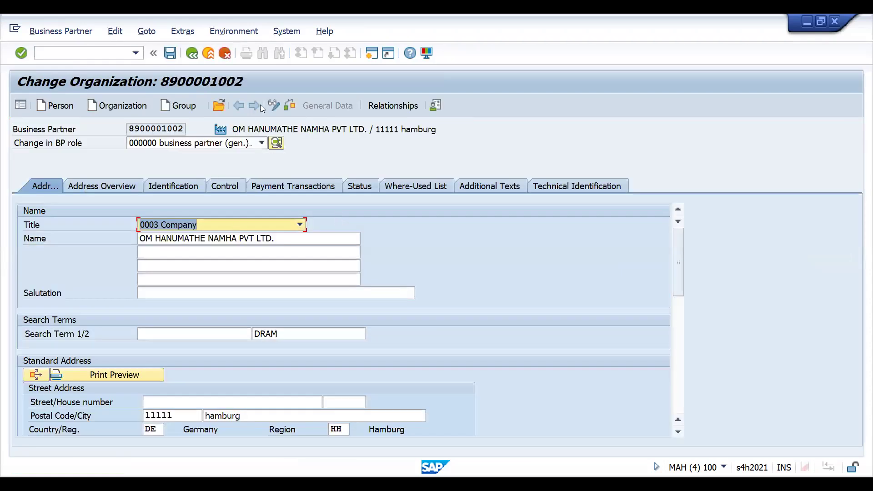
pyautogui.click(275, 106)
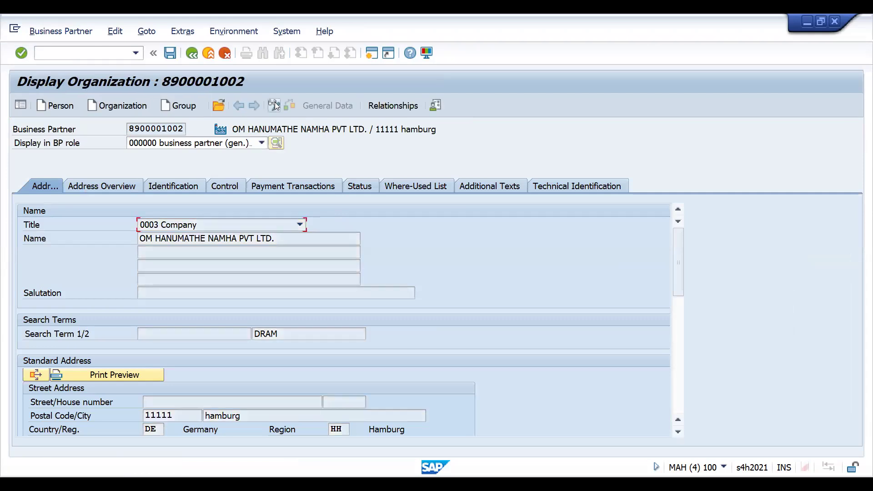
pyautogui.click(275, 106)
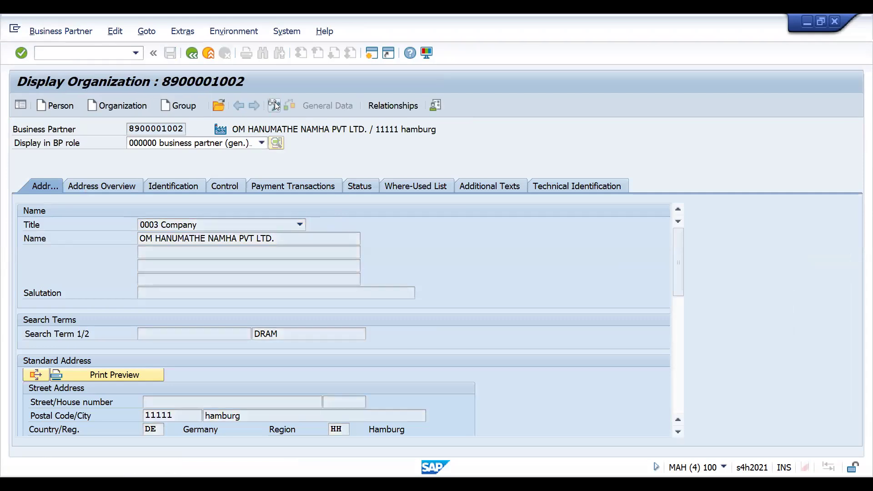
# - Switch the partner's role to ZFCU00 DRAM CUST FI ROLE
pyautogui.click(262, 144)
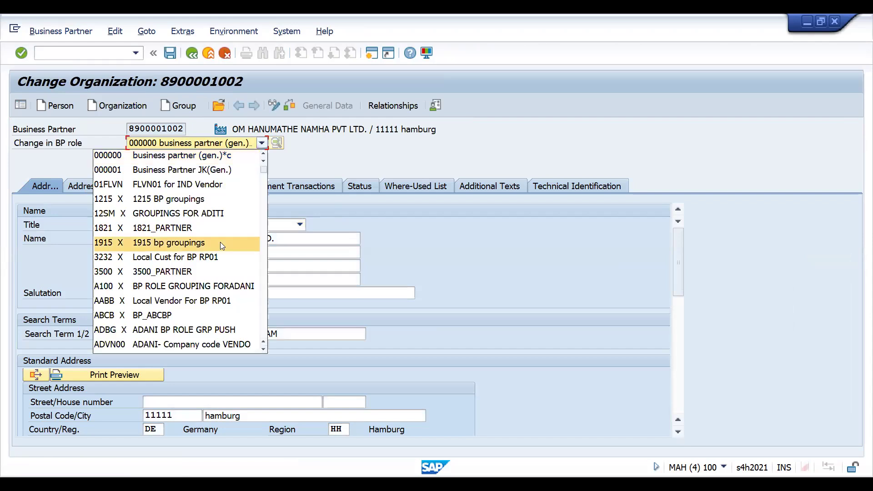
pyautogui.press('Down')
pyautogui.press('Down')
pyautogui.press('Down')
pyautogui.press('Down')
pyautogui.press('Down')
pyautogui.press('Down')
pyautogui.press('Down')
pyautogui.press('Down')
pyautogui.press('Down')
pyautogui.press('Down')
pyautogui.press('Down')
pyautogui.press('Down')
pyautogui.press('Down')
pyautogui.press('Down')
pyautogui.press('Down')
pyautogui.press('Down')
pyautogui.press('Down')
pyautogui.press('Down')
pyautogui.press('Down')
pyautogui.press('Down')
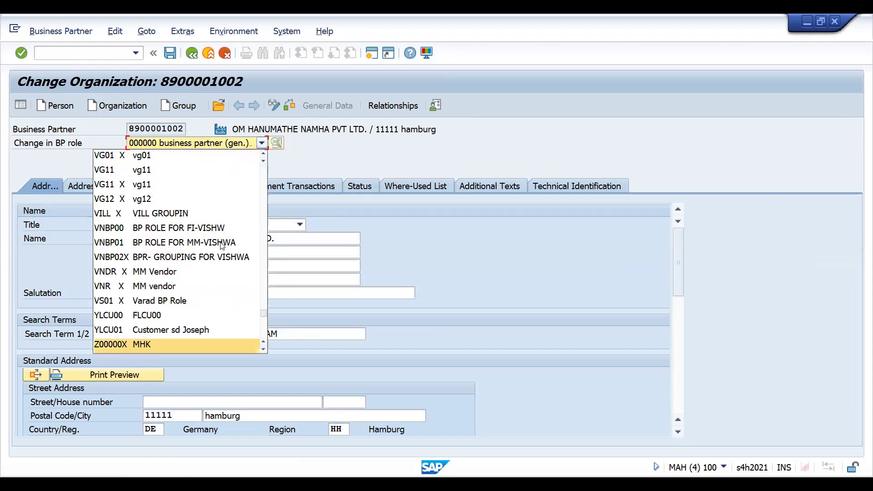
pyautogui.press('Return')
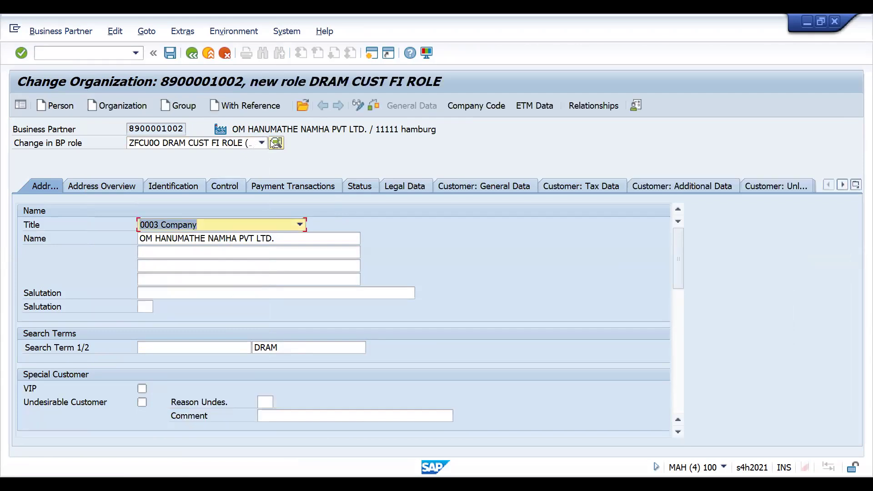
# - Enter company code DRT1 with reconciliation account 140000 and save the partner
pyautogui.click(478, 106)
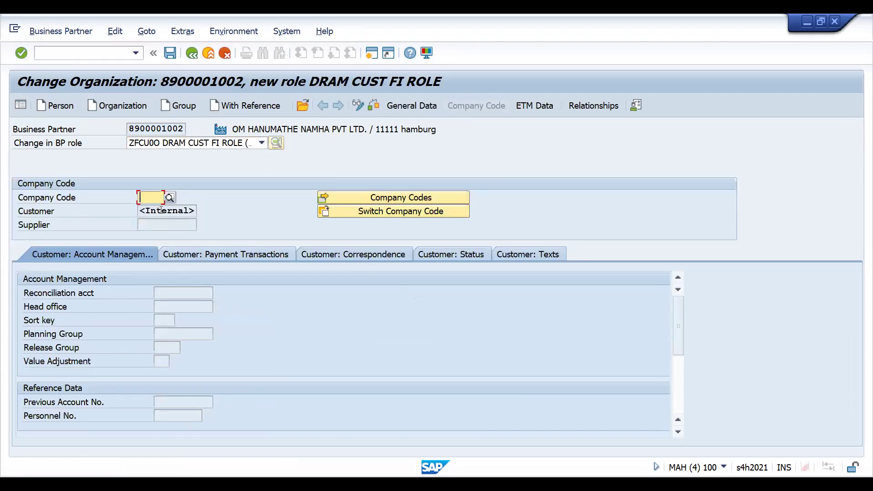
pyautogui.click(162, 210)
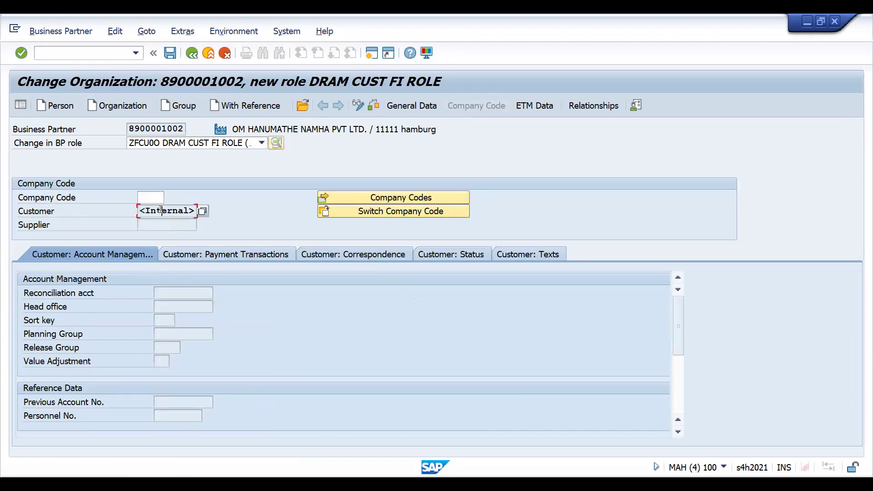
pyautogui.click(151, 197)
pyautogui.write('DRT1')
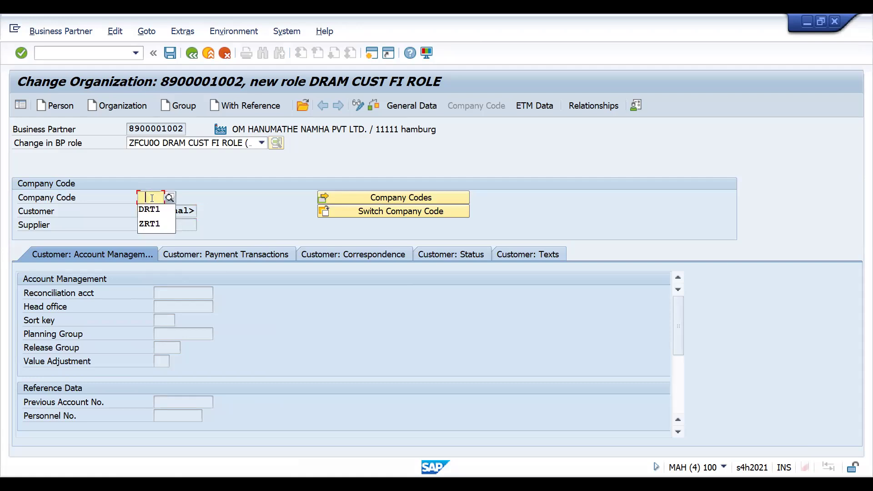
pyautogui.press('Return')
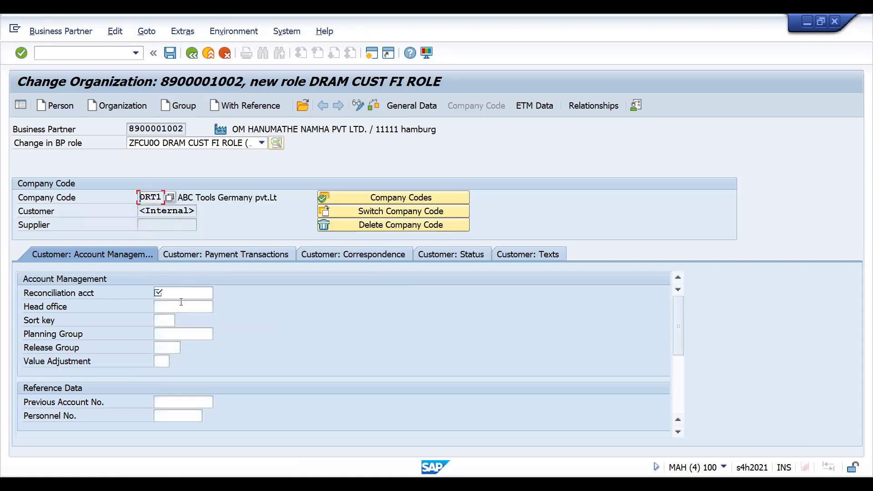
pyautogui.click(181, 294)
pyautogui.write('140000')
pyautogui.press('Return')
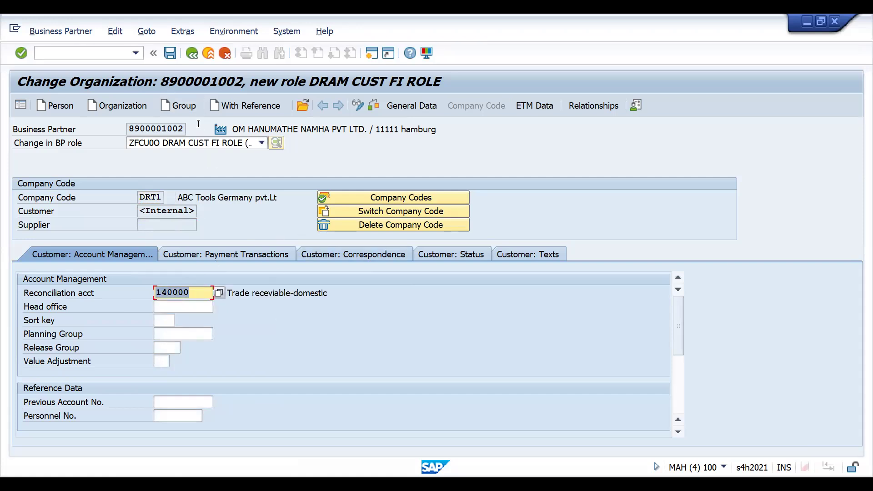
pyautogui.hotkey('ctrl', 's')
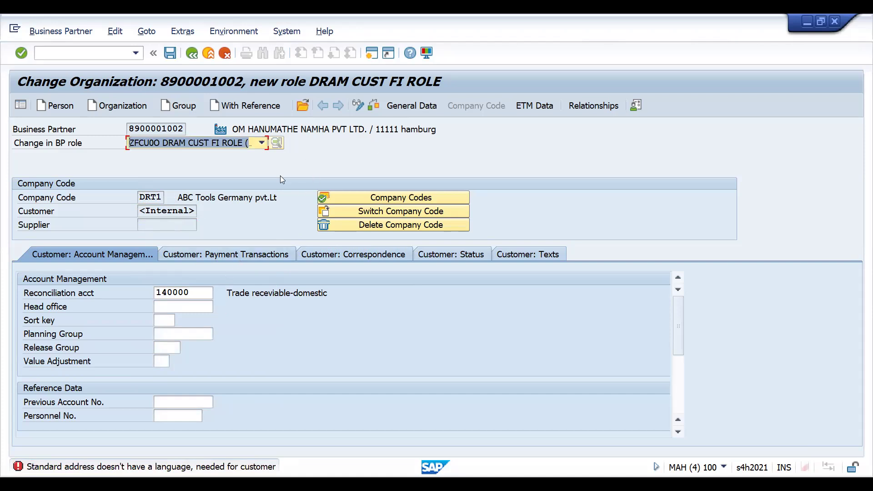
# - Set the standard address language to EN English
pyautogui.press('Return')
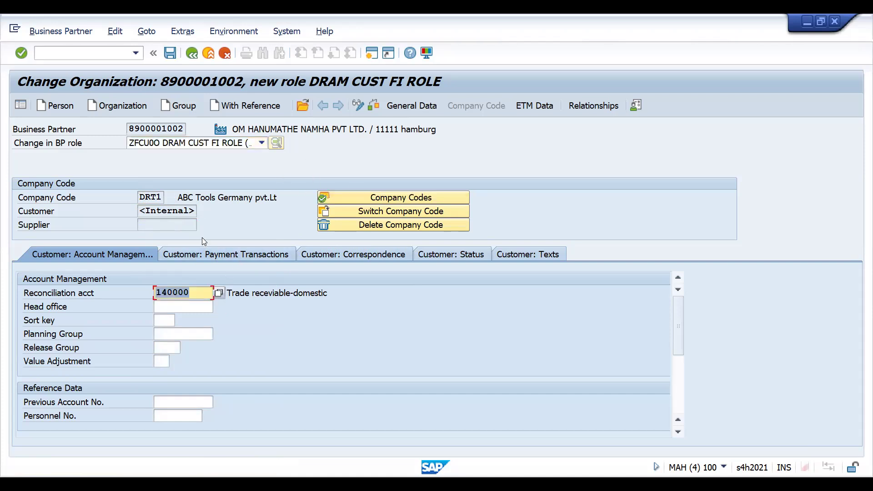
pyautogui.click(398, 106)
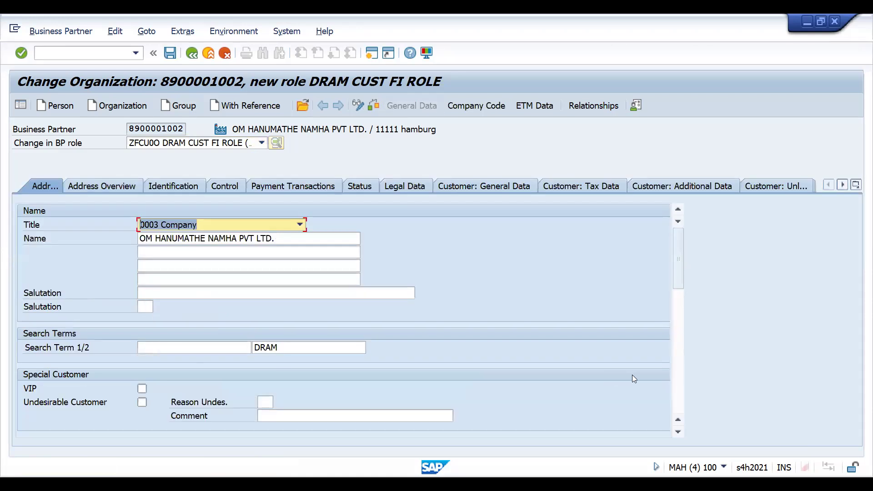
pyautogui.click(678, 409)
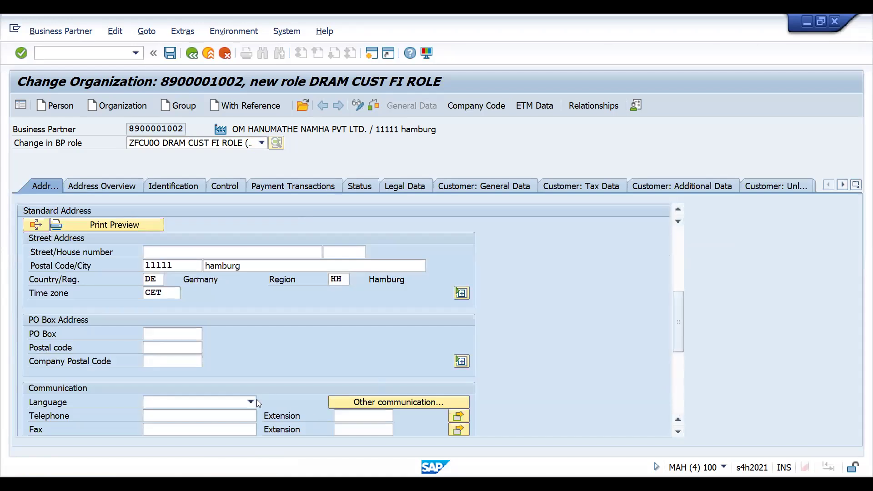
pyautogui.click(245, 403)
pyautogui.write('EN')
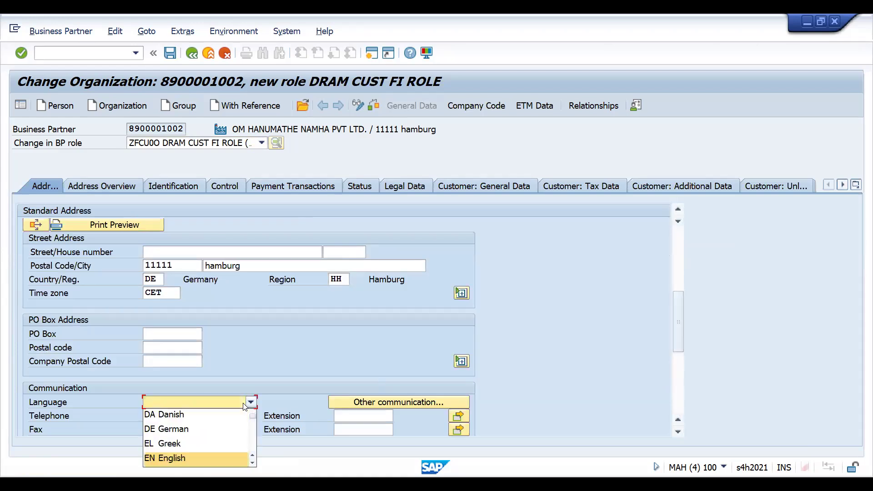
pyautogui.press('Return')
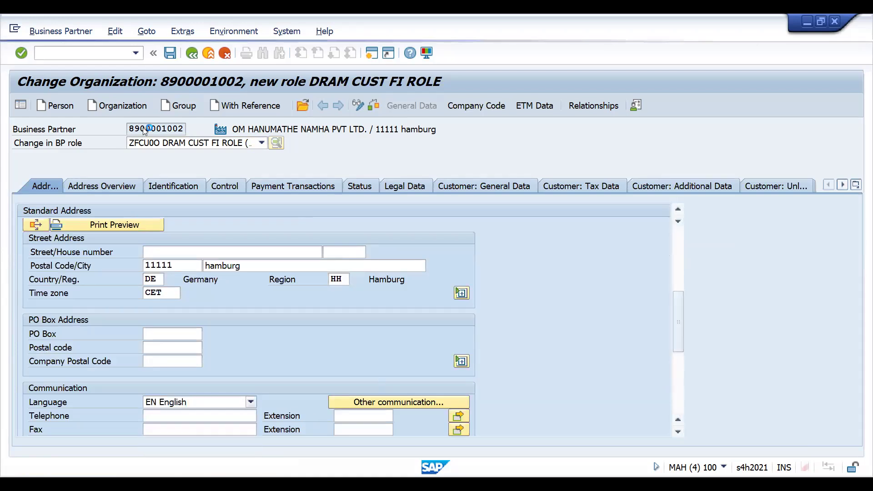
# - Save the partner for DRT1, declining the VAT warning, and view customer general data
pyautogui.click(460, 110)
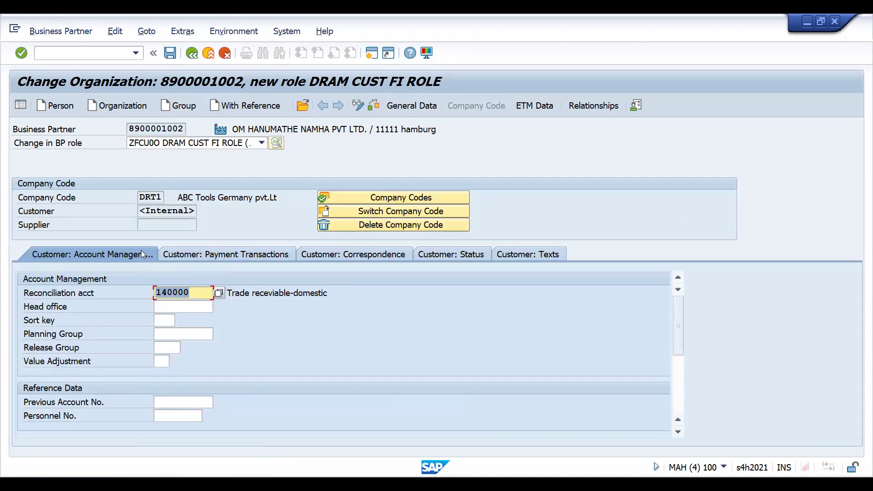
pyautogui.hotkey('ctrl', 's')
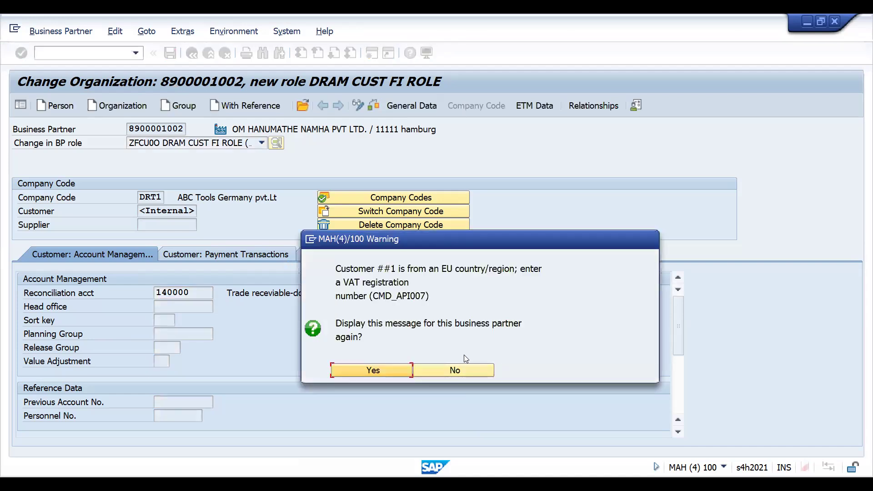
pyautogui.click(462, 369)
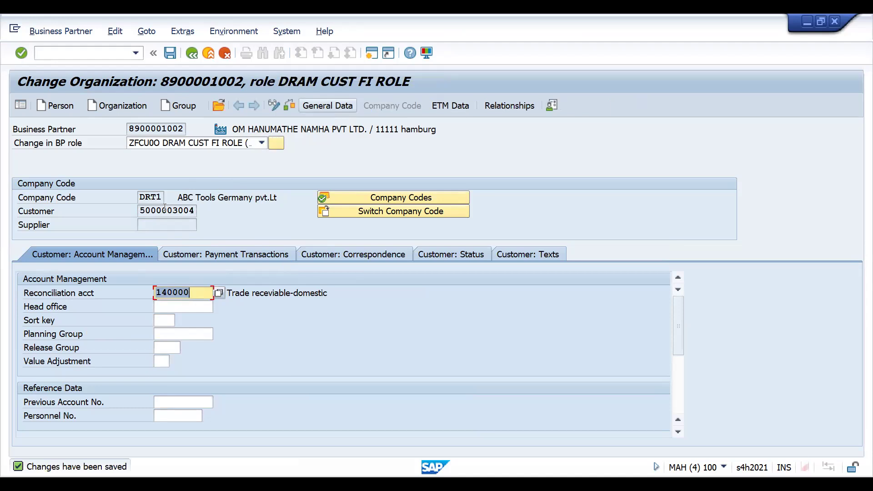
pyautogui.click(327, 106)
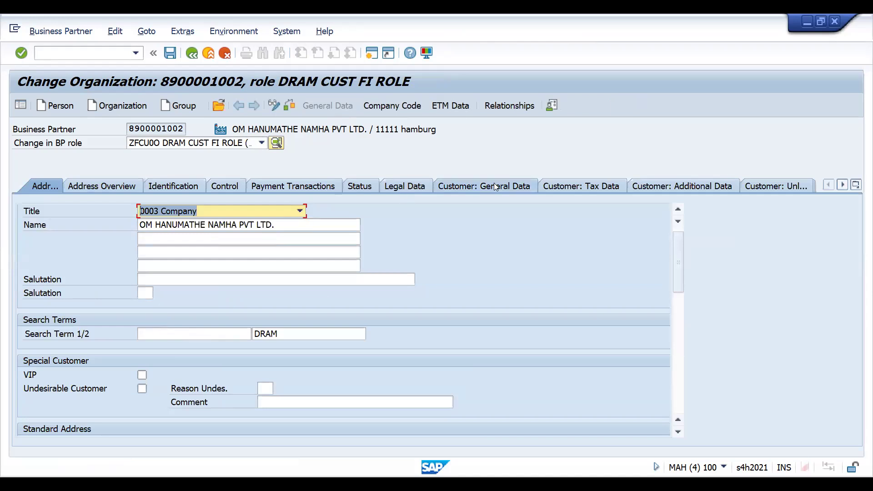
pyautogui.click(496, 186)
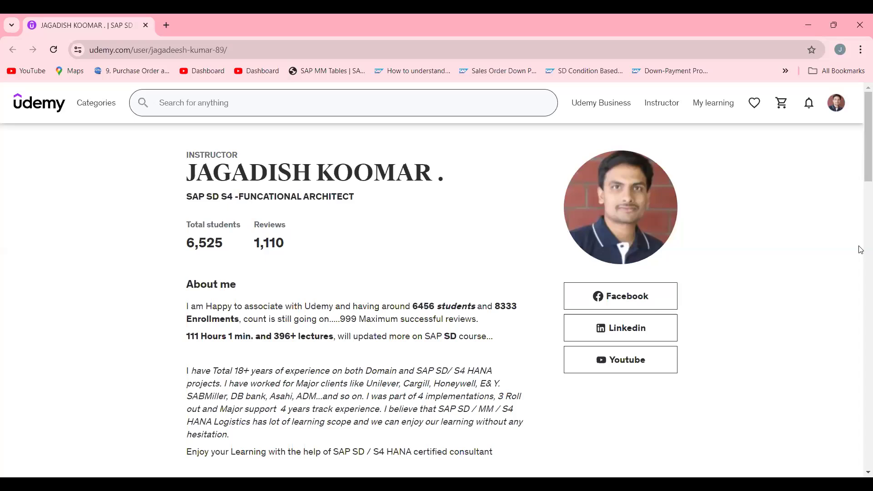
# - Browse the instructor's SAP SD and S/4 HANA course list on Udemy, then return to the profile's top
pyautogui.scroll(-15, 860, 247)
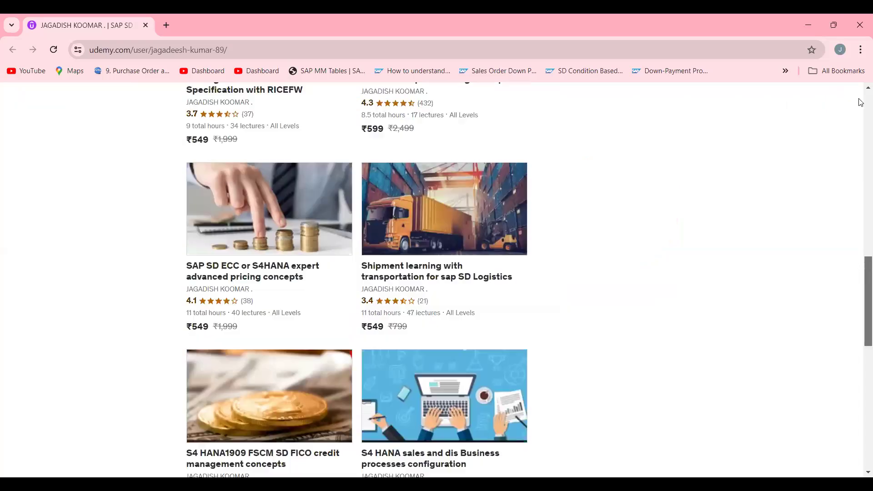
pyautogui.scroll(15, 861, 118)
pyautogui.scroll(-3, 860, 136)
pyautogui.scroll(2, 861, 154)
pyautogui.moveTo(861, 162); pyautogui.dragTo(860, 237)
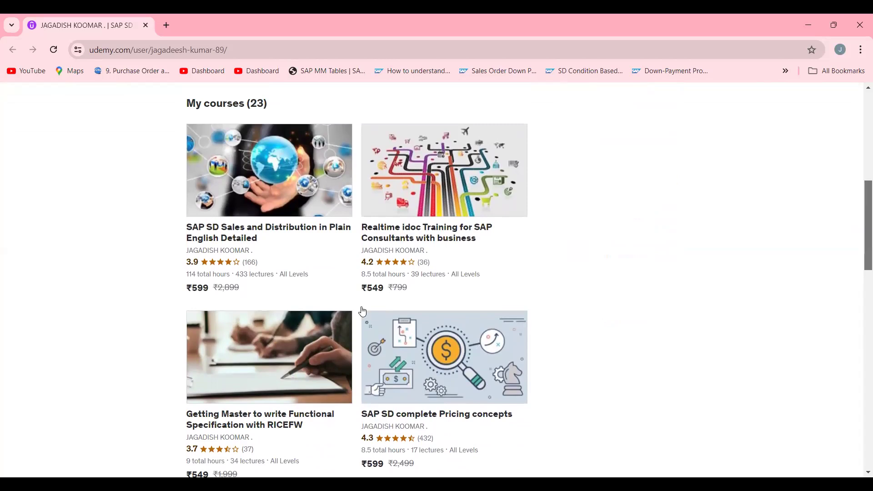
pyautogui.moveTo(861, 217); pyautogui.dragTo(861, 379)
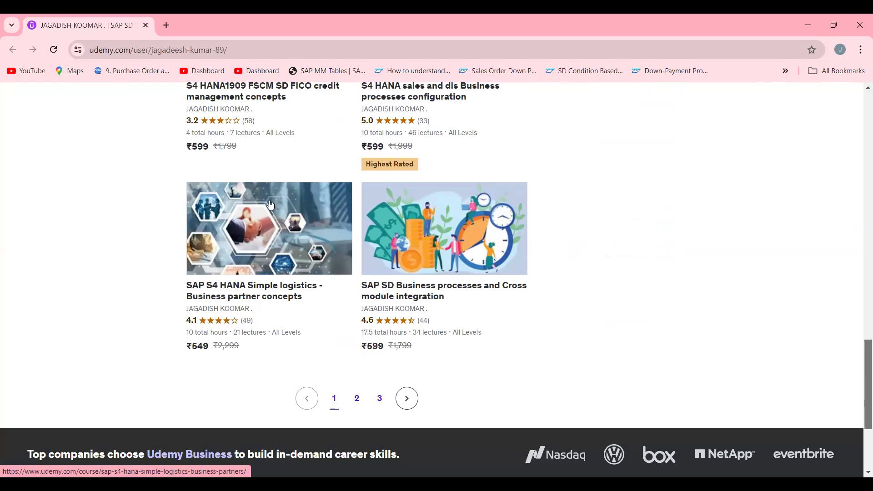
pyautogui.moveTo(862, 389); pyautogui.dragTo(861, 362)
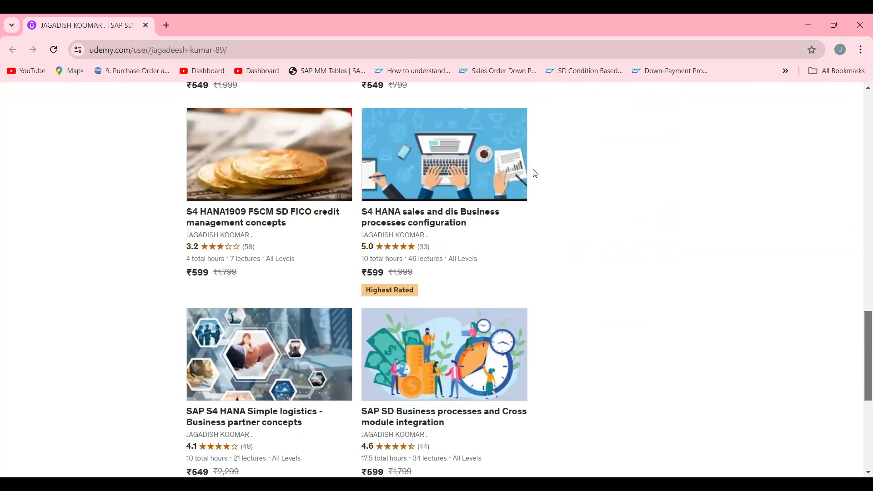
pyautogui.moveTo(859, 336); pyautogui.dragTo(858, 298)
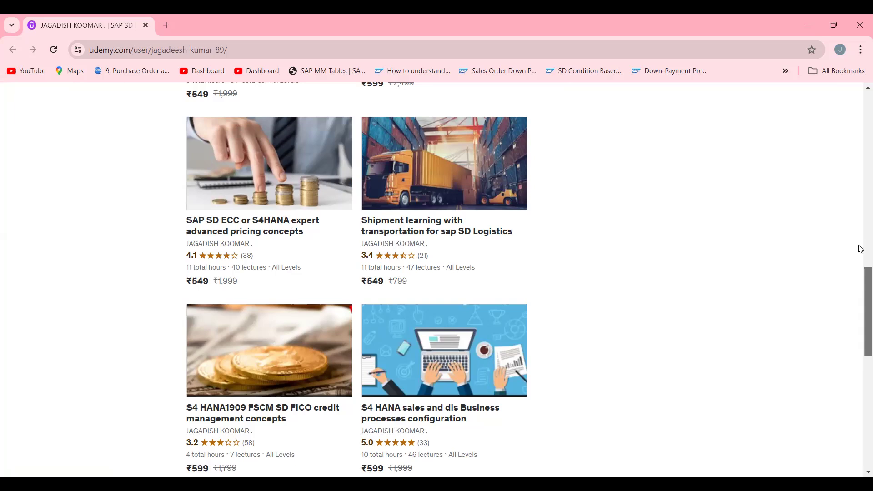
pyautogui.scroll(6, 861, 246)
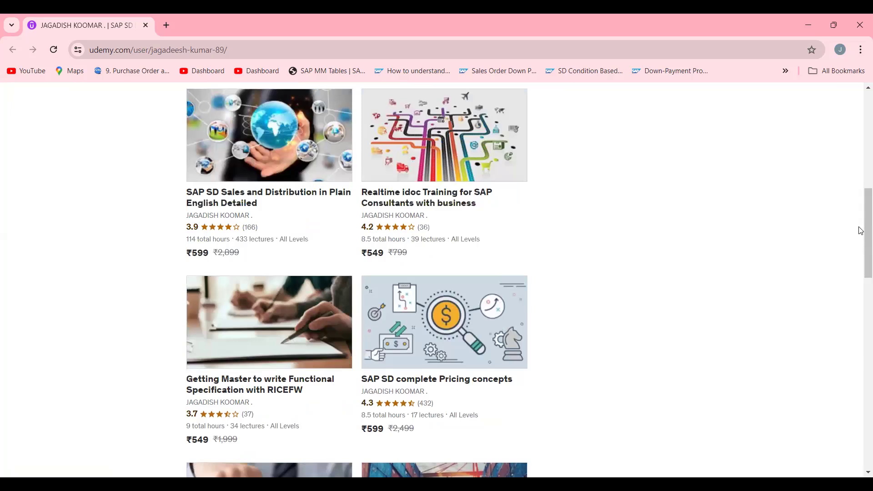
pyautogui.scroll(10, 848, 162)
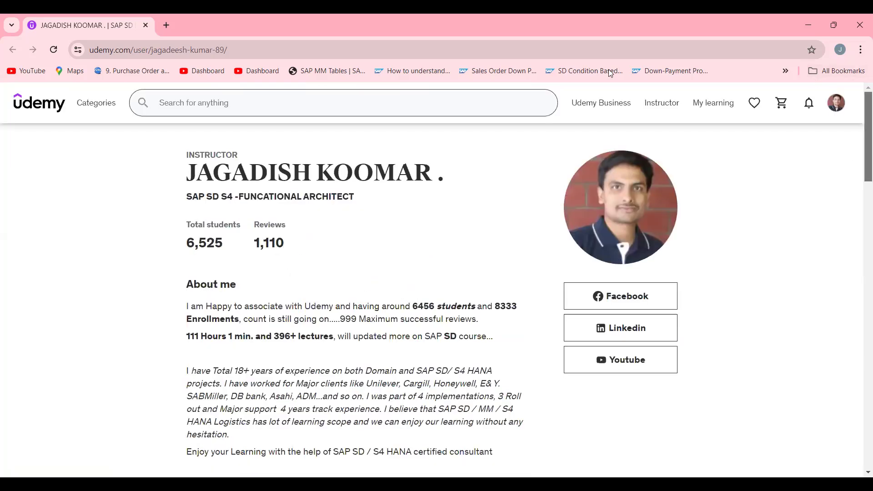